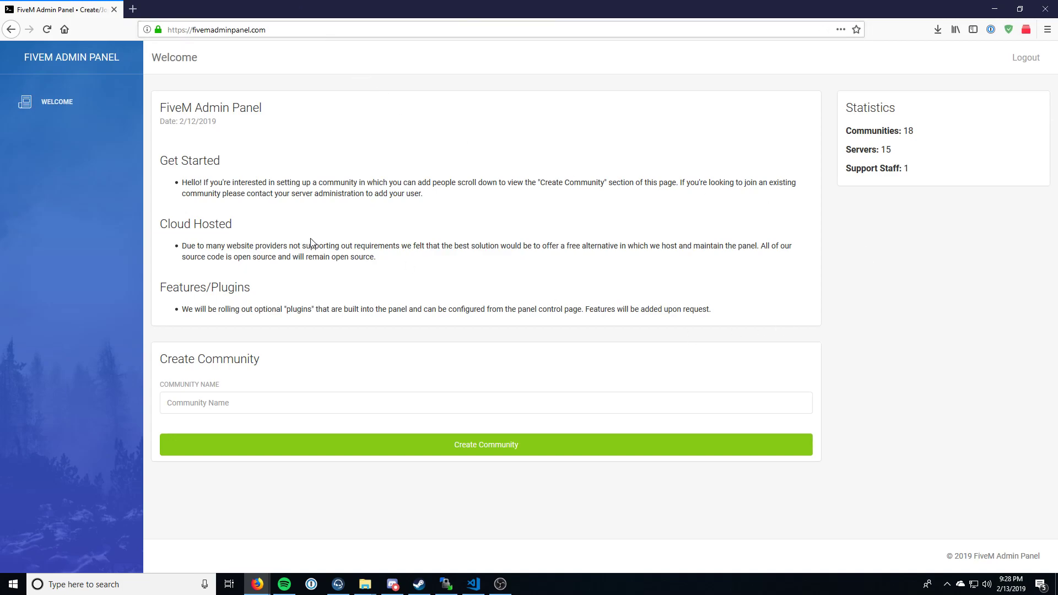
Step: Create a new community named "Test Community"
{"action": "left_click_drag", "start_coordinate": [310, 246], "coordinate": [303, 234]}
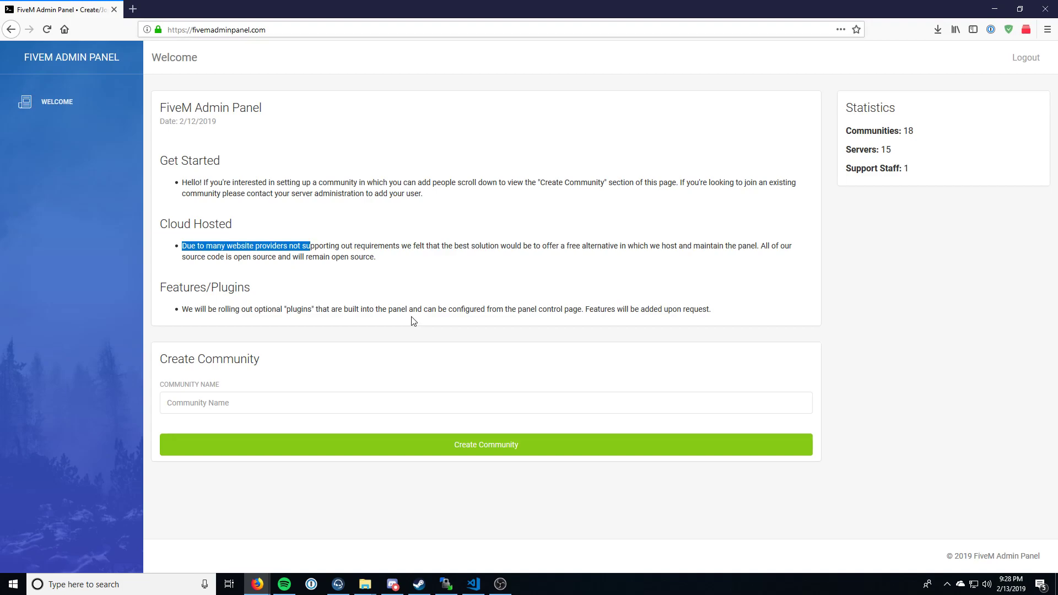
{"action": "left_click_drag", "start_coordinate": [208, 328], "coordinate": [213, 330]}
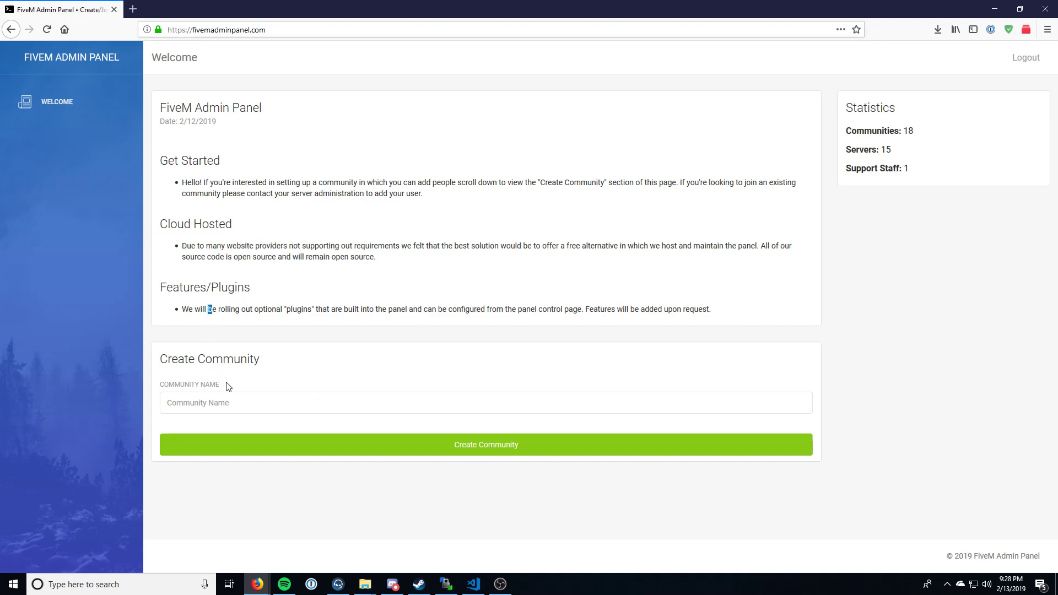
{"action": "left_click", "coordinate": [229, 403]}
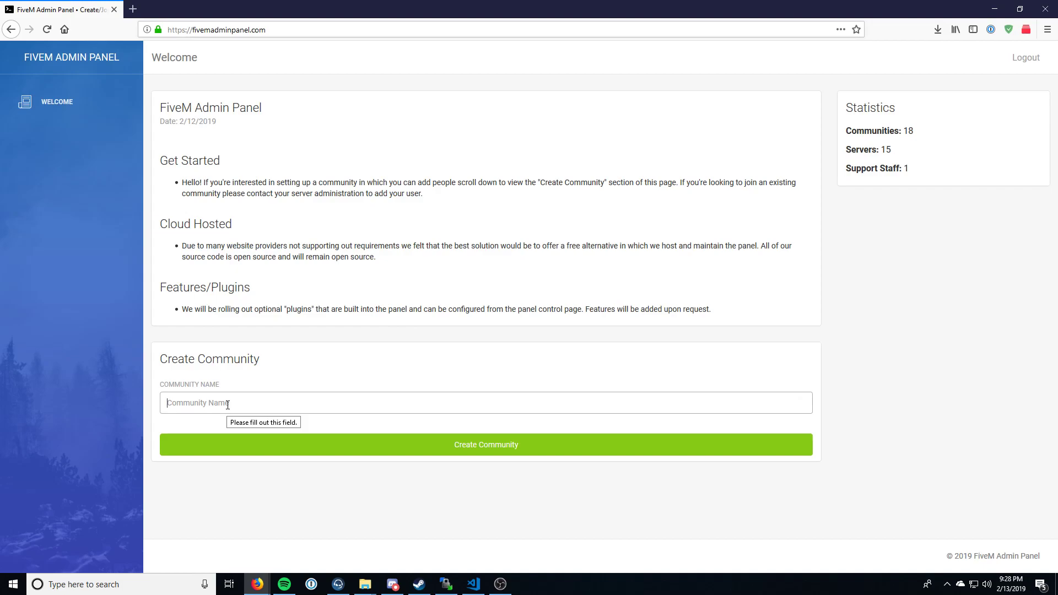
{"action": "type", "text": "Test Community"}
{"action": "key", "text": "Return"}
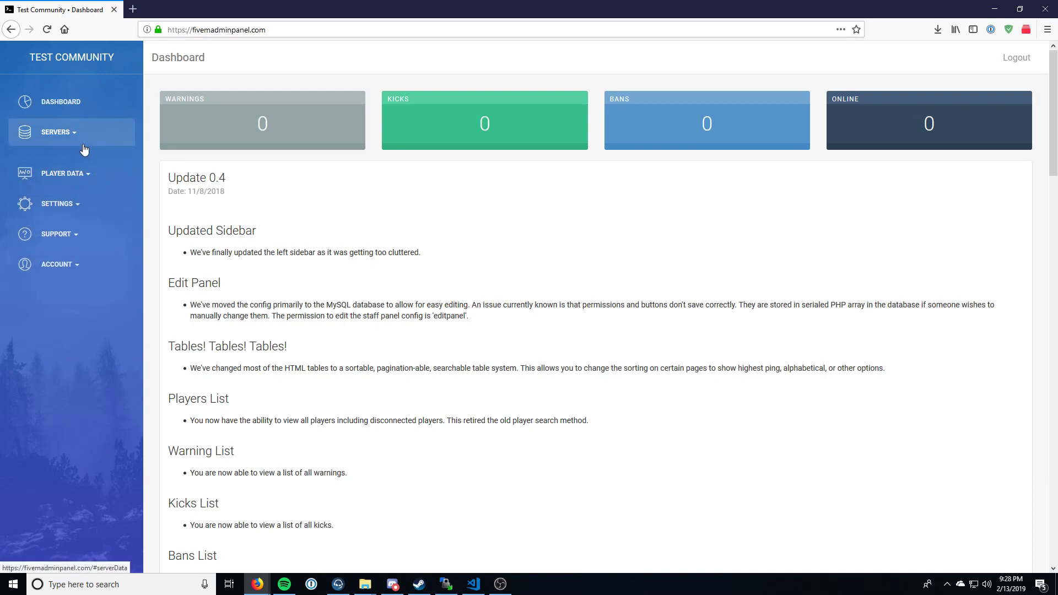
Step: Look through the player data, settings, support and account options available for the new community
{"action": "left_click", "coordinate": [96, 170]}
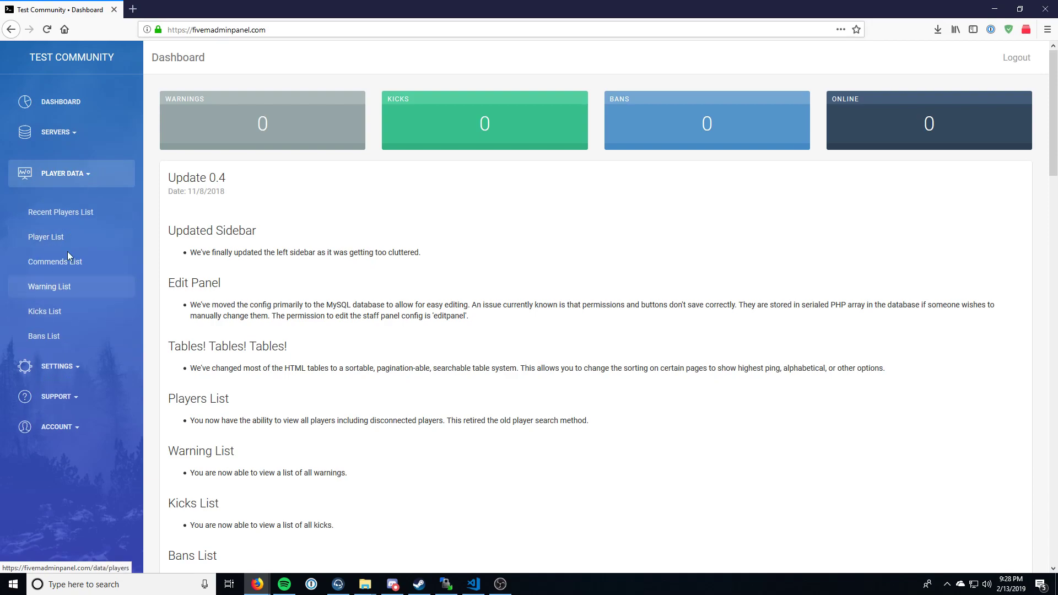
{"action": "left_click", "coordinate": [63, 366]}
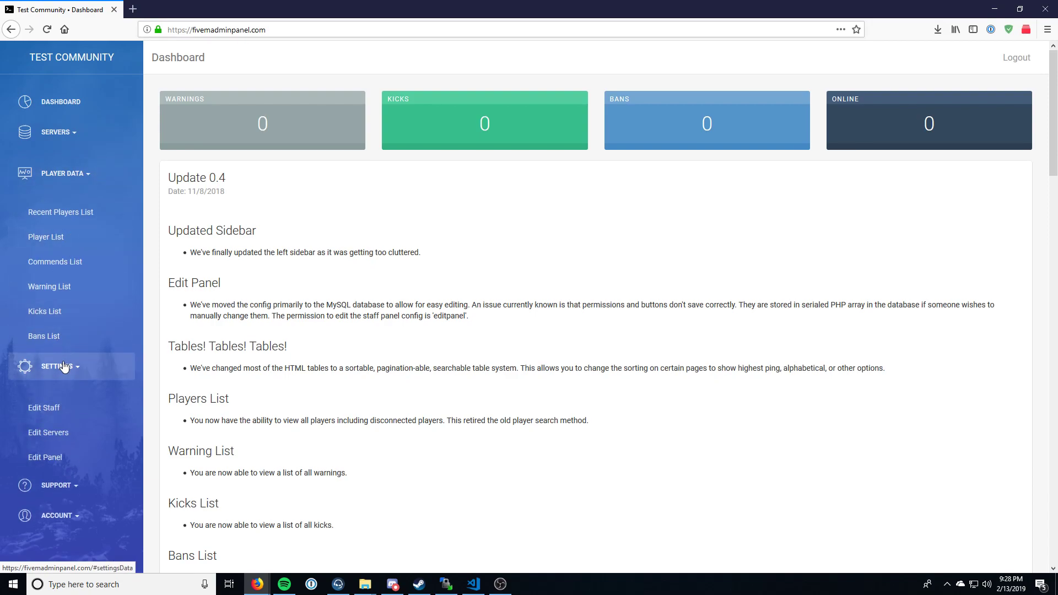
{"action": "left_click", "coordinate": [82, 487]}
{"action": "scroll", "coordinate": [72, 466], "scroll_direction": "down", "scroll_amount": 1}
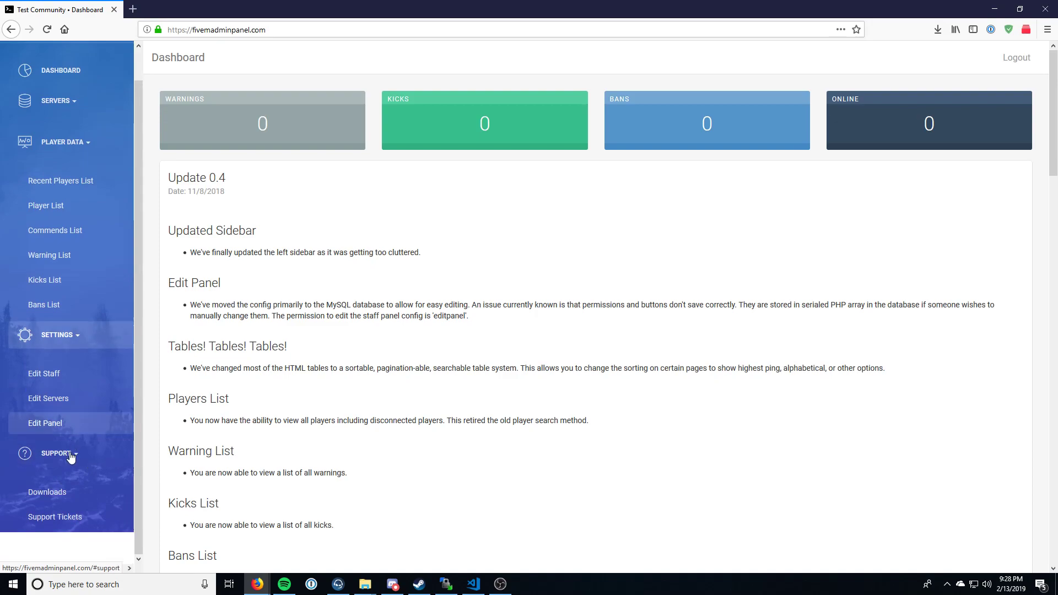
{"action": "left_click", "coordinate": [70, 454]}
{"action": "left_click", "coordinate": [60, 366]}
{"action": "left_click", "coordinate": [63, 172]}
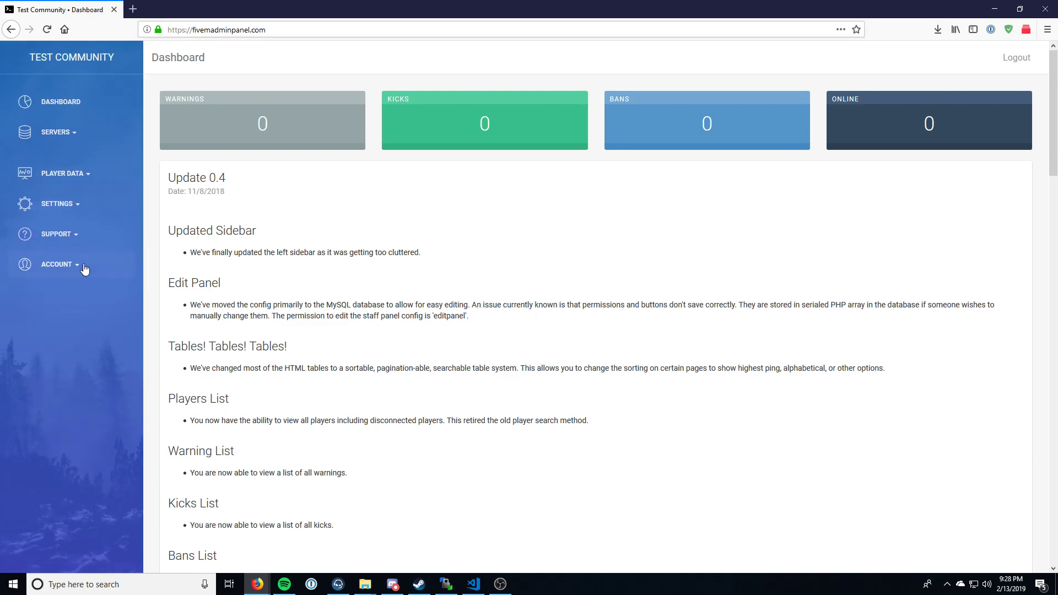
{"action": "left_click", "coordinate": [84, 269]}
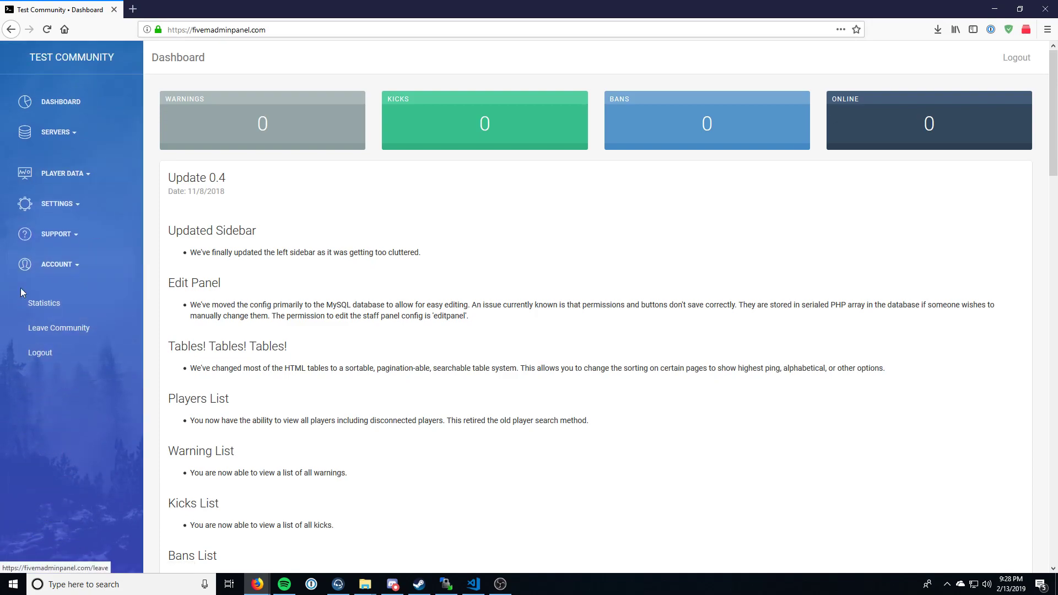
Step: Download FiveM Admin Panel Resource (New) from the support downloads and save the zip file
{"action": "left_click", "coordinate": [69, 233]}
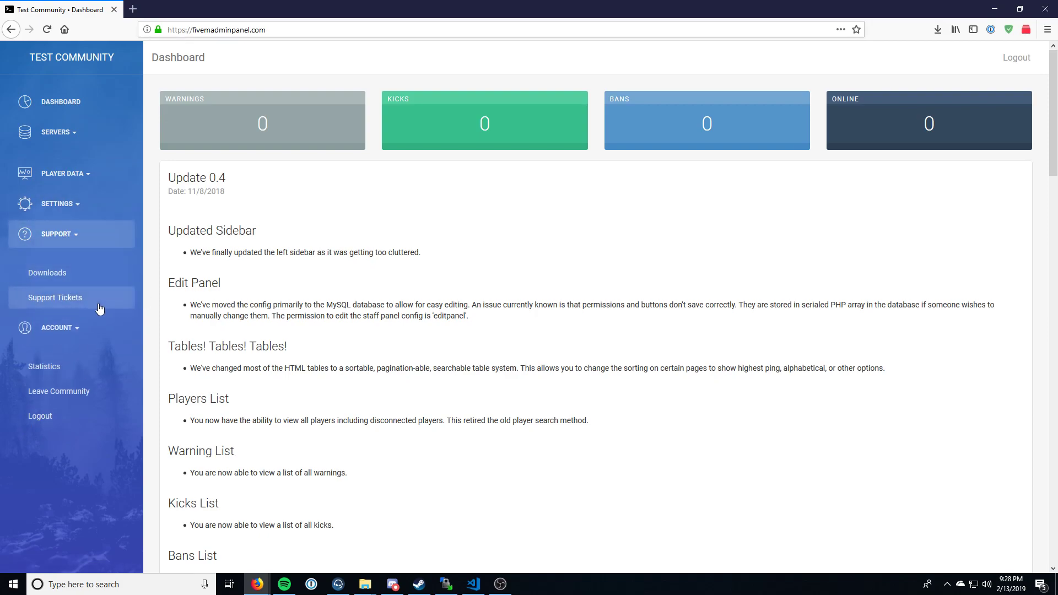
{"action": "left_click", "coordinate": [94, 272]}
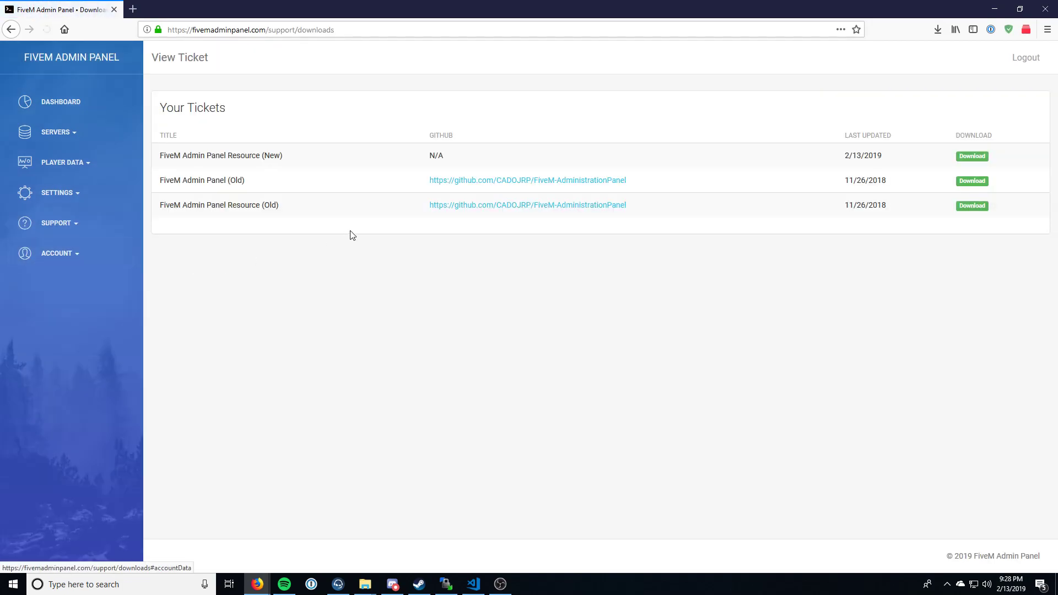
{"action": "left_click_drag", "start_coordinate": [300, 156], "coordinate": [270, 154]}
{"action": "left_click", "coordinate": [161, 155]}
{"action": "double_click", "coordinate": [272, 156]}
{"action": "left_click", "coordinate": [272, 159]}
{"action": "left_click_drag", "start_coordinate": [296, 212], "coordinate": [173, 181]}
{"action": "left_click", "coordinate": [170, 185]}
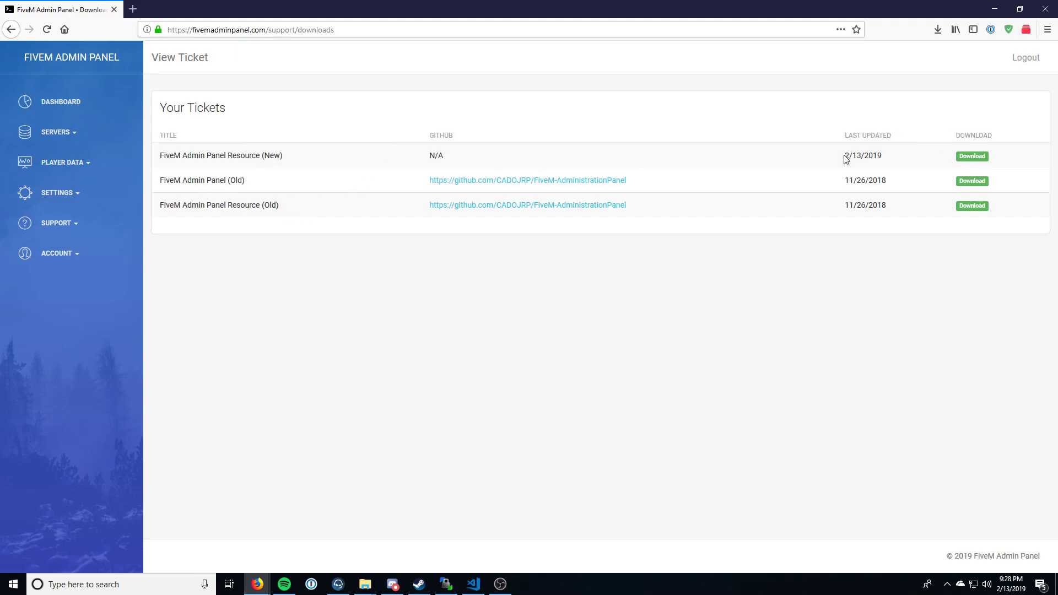
{"action": "left_click", "coordinate": [972, 157]}
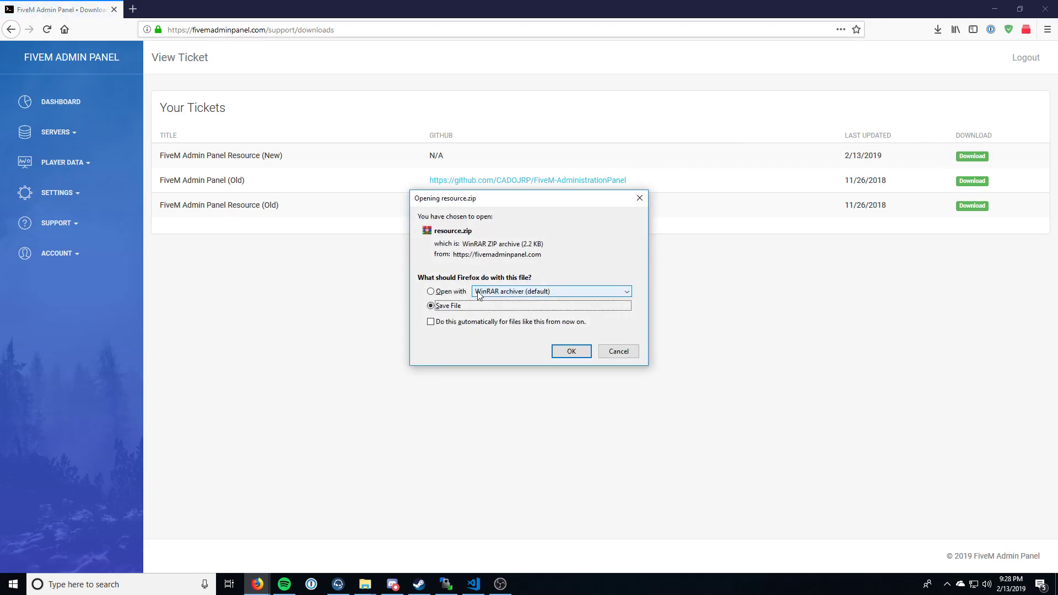
{"action": "left_click", "coordinate": [570, 351]}
Step: Open the downloaded resource archive in WinRAR, dismiss its notice and return to the admin panel
{"action": "left_click", "coordinate": [938, 30]}
{"action": "left_click", "coordinate": [825, 61]}
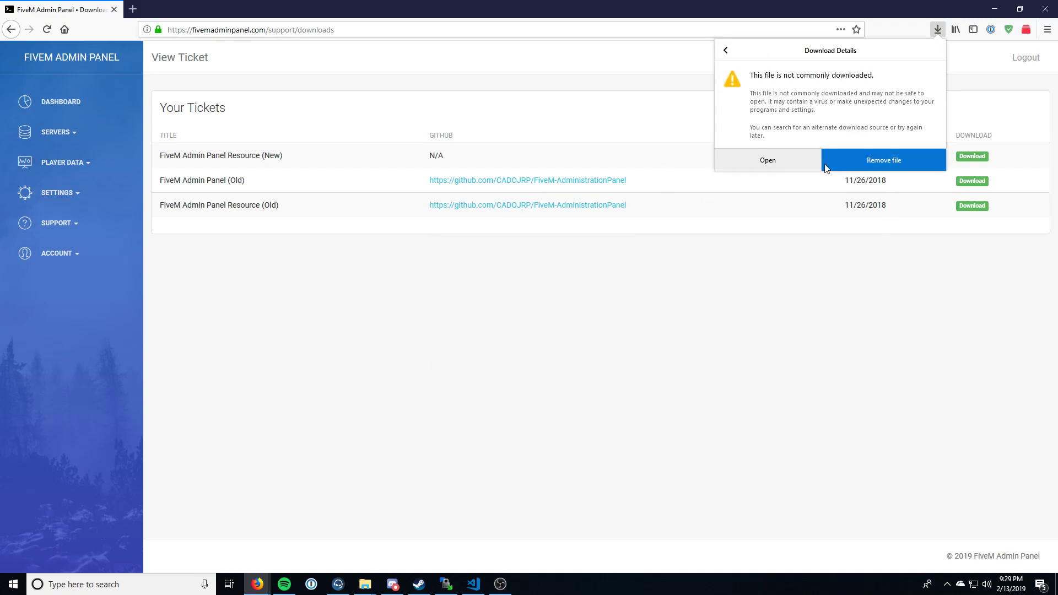
{"action": "left_click", "coordinate": [795, 166]}
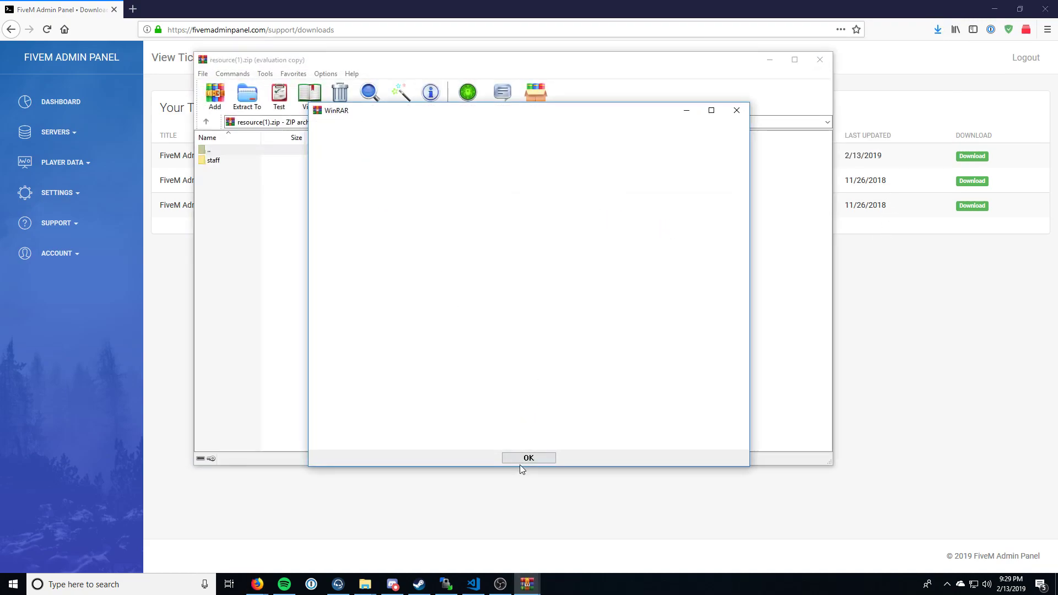
{"action": "left_click", "coordinate": [521, 460]}
{"action": "left_click", "coordinate": [154, 329]}
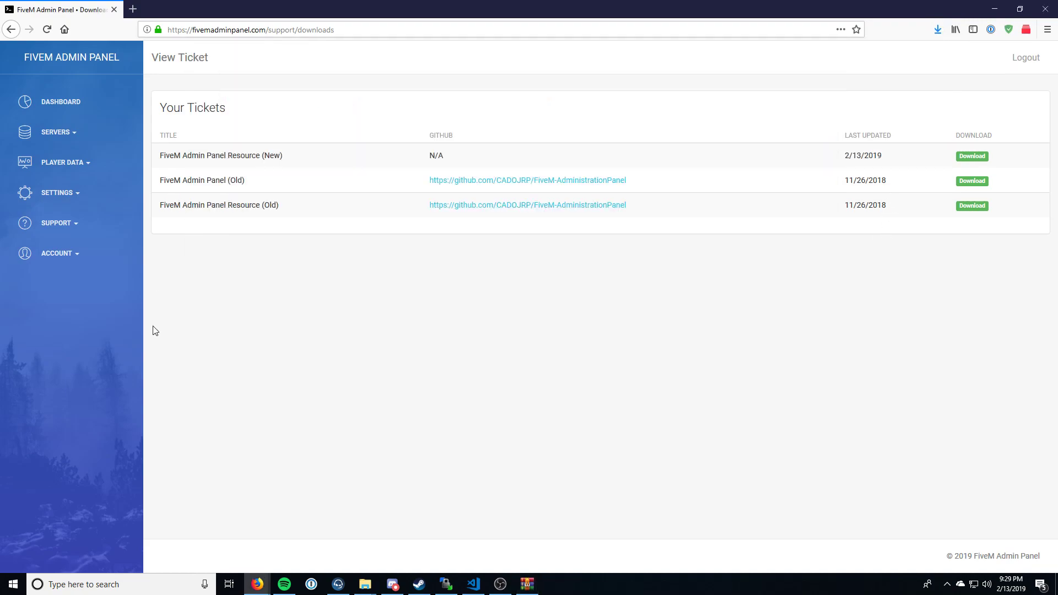
Step: Open the staff settings page and examine the user and rank choices for adding staff
{"action": "left_click", "coordinate": [73, 202]}
{"action": "left_click", "coordinate": [78, 234]}
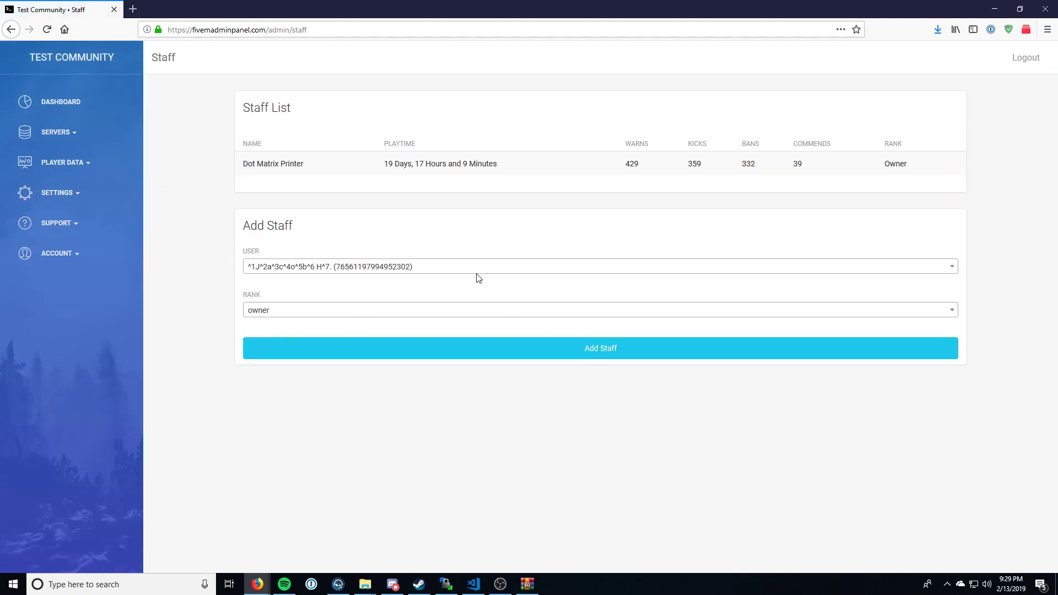
{"action": "left_click", "coordinate": [476, 271]}
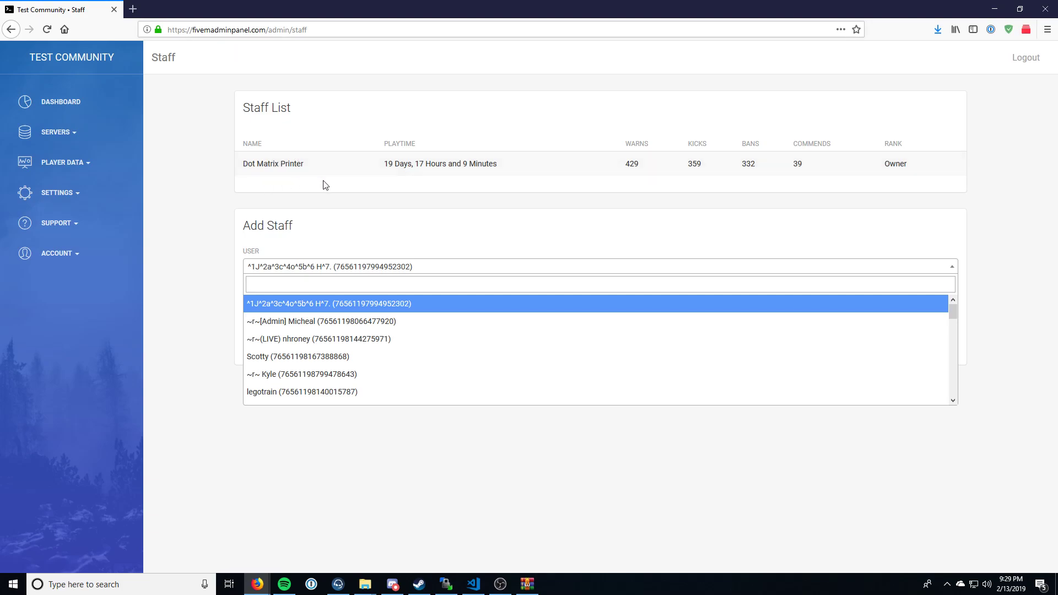
{"action": "type", "text": "Mich"}
{"action": "key", "text": "ctrl+a"}
{"action": "key", "text": "BackSpace"}
{"action": "left_click", "coordinate": [174, 276]}
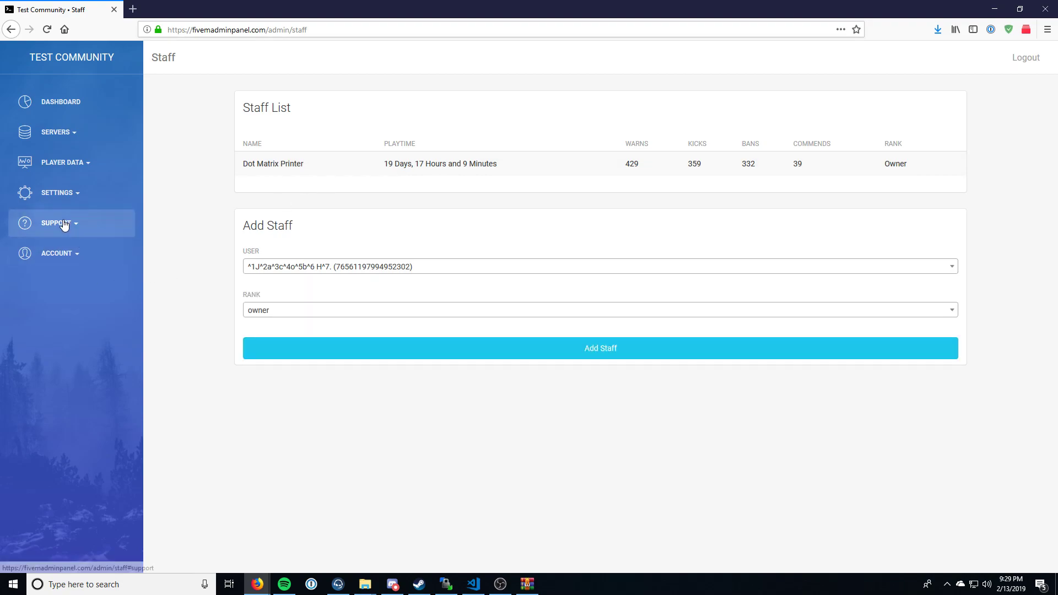
{"action": "left_click", "coordinate": [296, 315]}
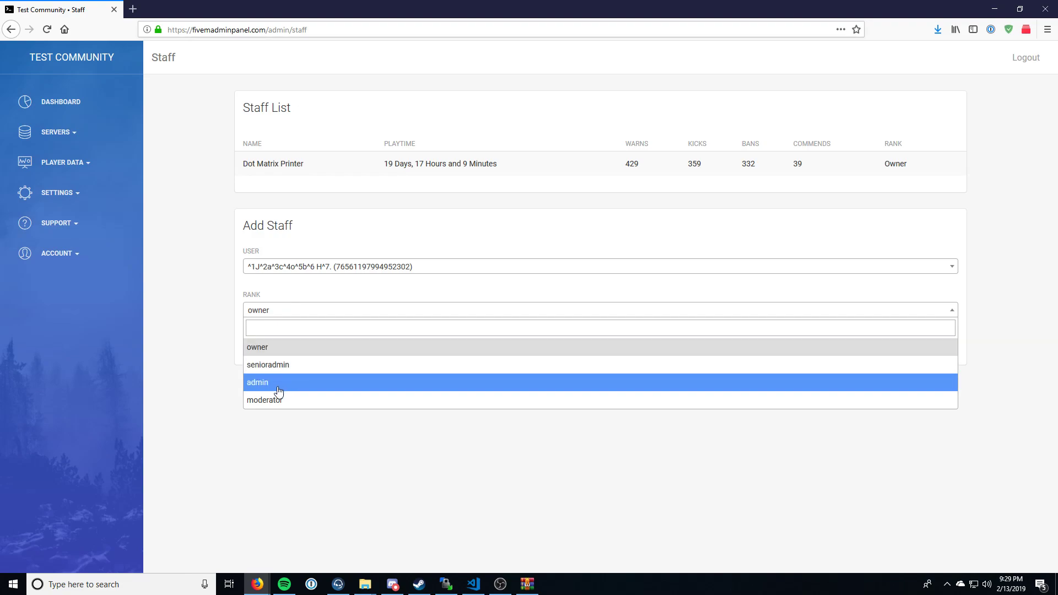
{"action": "left_click", "coordinate": [57, 223]}
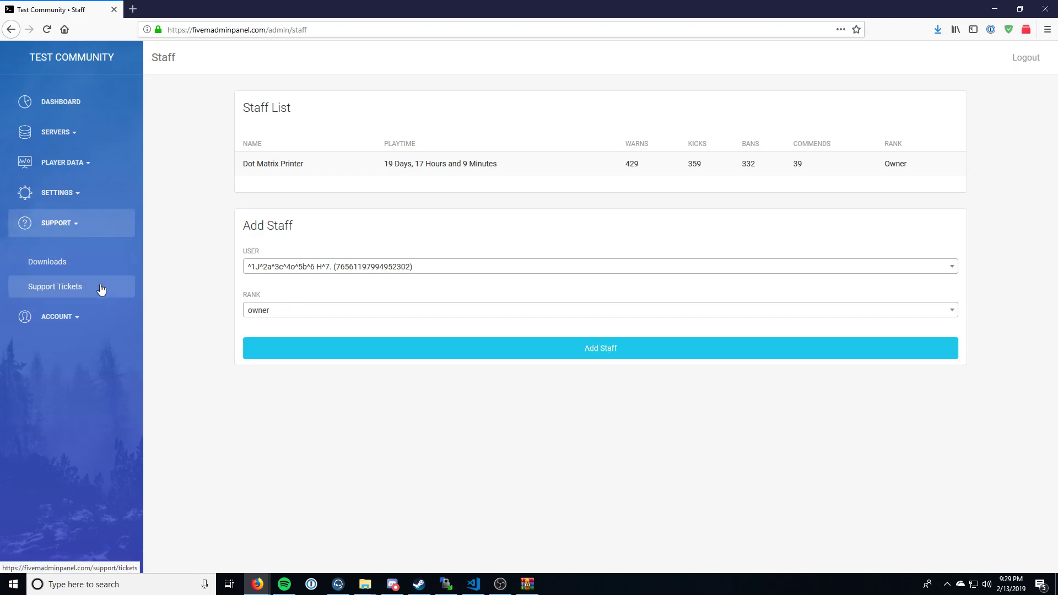
Step: Open the server settings page and enter "Test Server" as the new server's name
{"action": "left_click", "coordinate": [62, 204]}
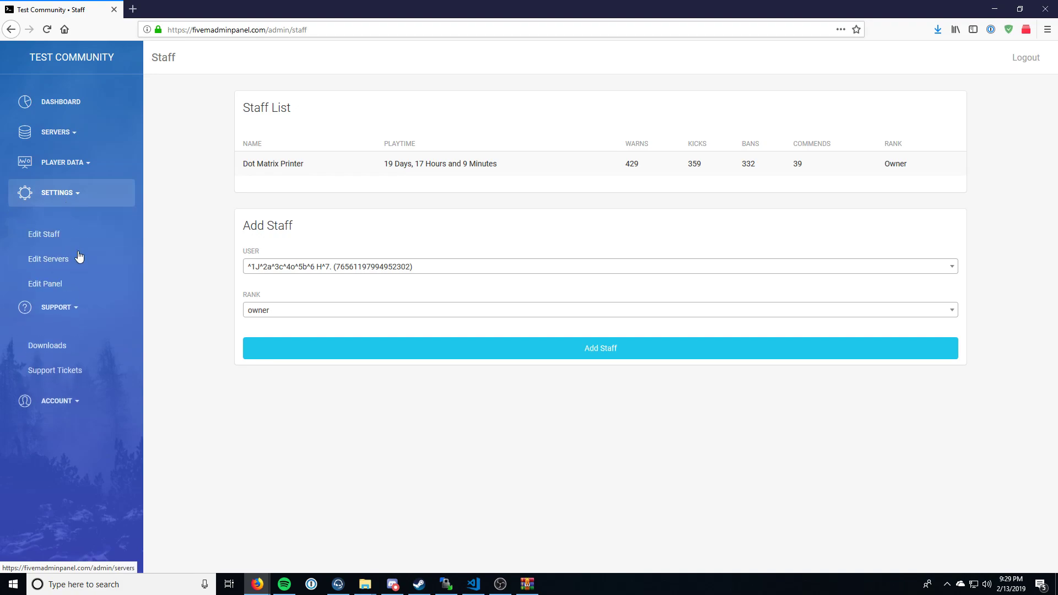
{"action": "left_click", "coordinate": [67, 258]}
{"action": "left_click", "coordinate": [481, 277]}
{"action": "type", "text": "Test S"}
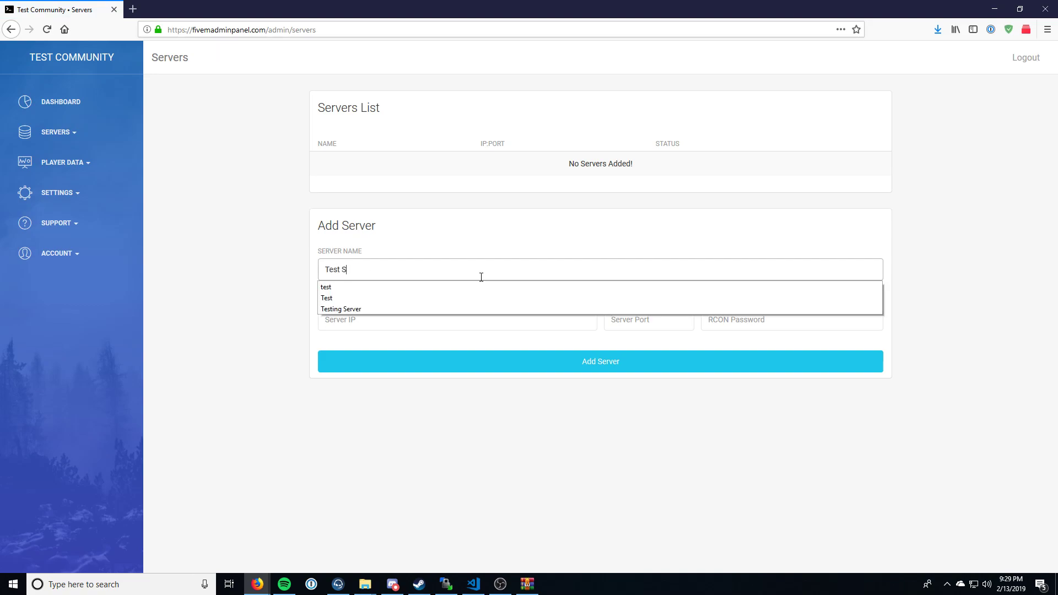
{"action": "type", "text": "erver"}
{"action": "key", "text": "Tab"}
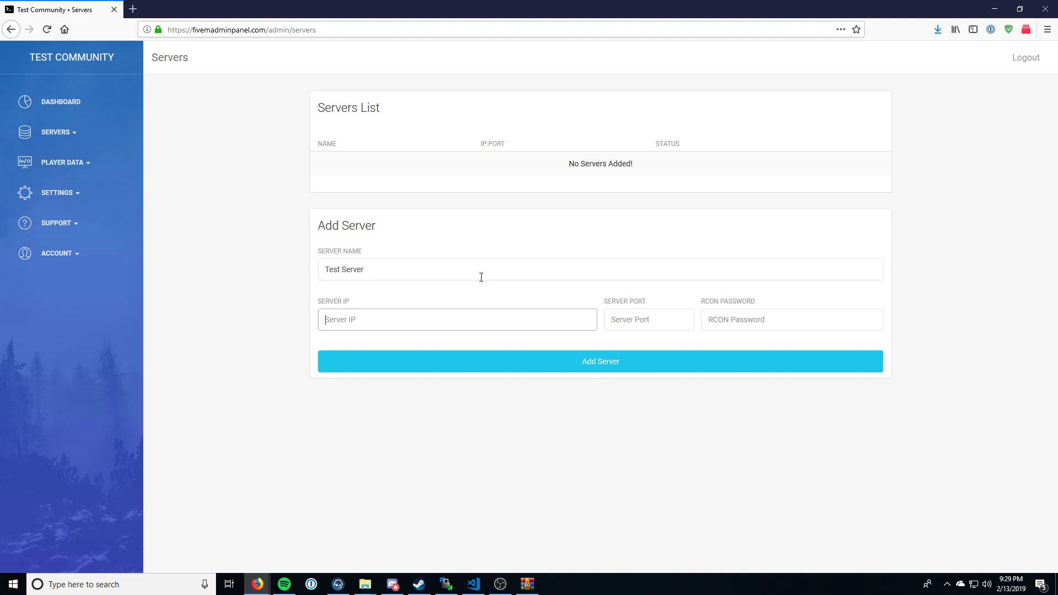
Step: Set the server IP to 8.8.8.8 and the port to 30120, enter the RCON password, and add the server
{"action": "type", "text": "8.8.8.8"}
{"action": "key", "text": "Tab"}
{"action": "type", "text": "30120"}
{"action": "key", "text": "Tab"}
{"action": "type", "text": "test"}
{"action": "left_click", "coordinate": [606, 499]}
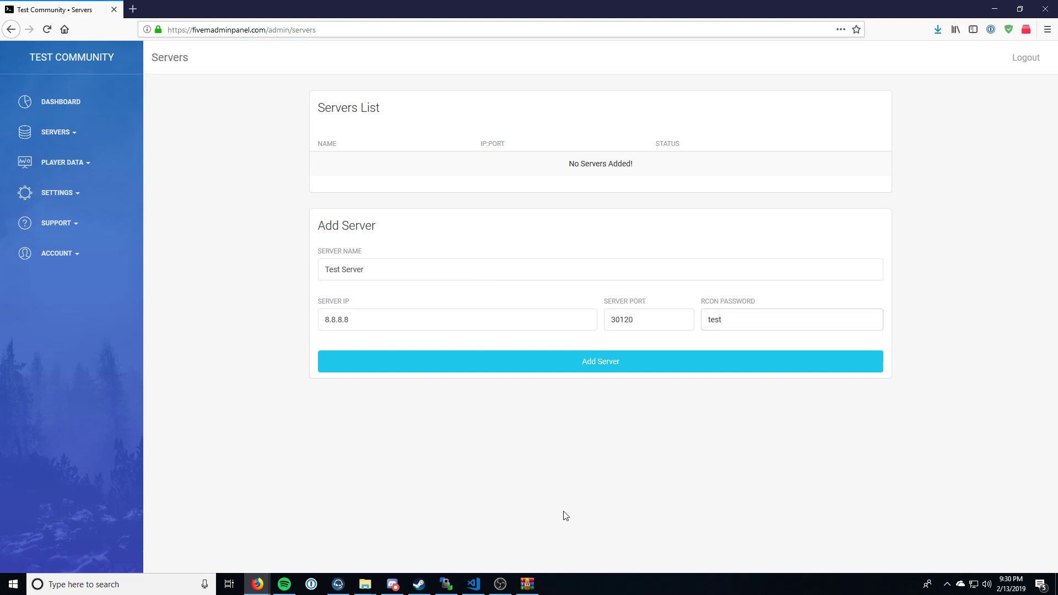
{"action": "left_click", "coordinate": [525, 370]}
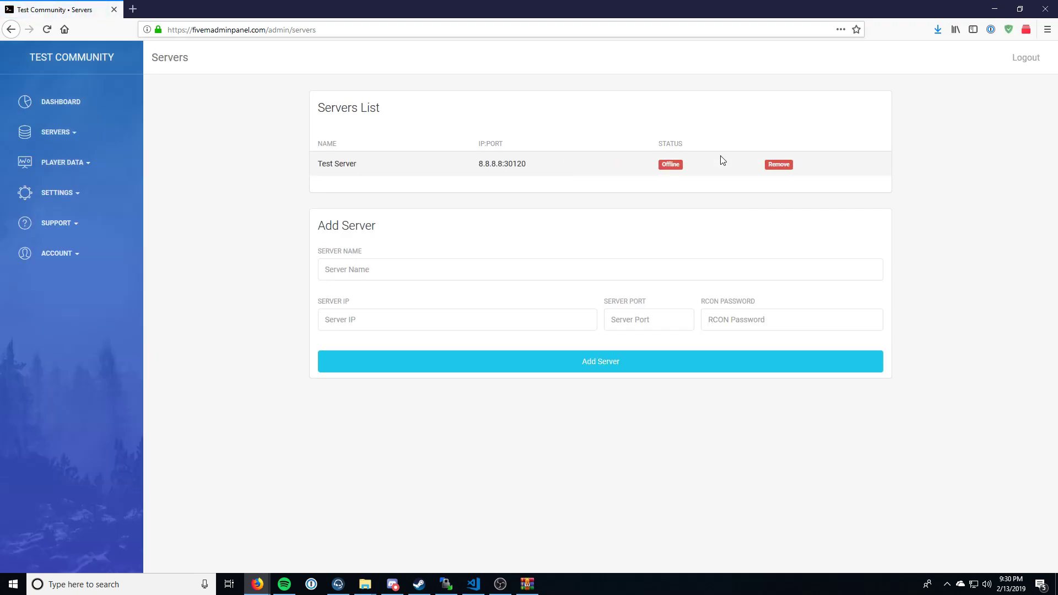
{"action": "left_click_drag", "start_coordinate": [365, 168], "coordinate": [324, 161]}
{"action": "left_click", "coordinate": [321, 162]}
{"action": "left_click_drag", "start_coordinate": [455, 170], "coordinate": [554, 170]}
{"action": "left_click", "coordinate": [452, 183]}
{"action": "left_click_drag", "start_coordinate": [504, 164], "coordinate": [461, 173]}
{"action": "left_click", "coordinate": [463, 173]}
Step: Copy the staff folder from the downloaded archive into the resources folder of FiveMServer using File Explorer
{"action": "left_click", "coordinate": [527, 585]}
{"action": "mouse_move", "coordinate": [374, 587]}
{"action": "left_click", "coordinate": [400, 551]}
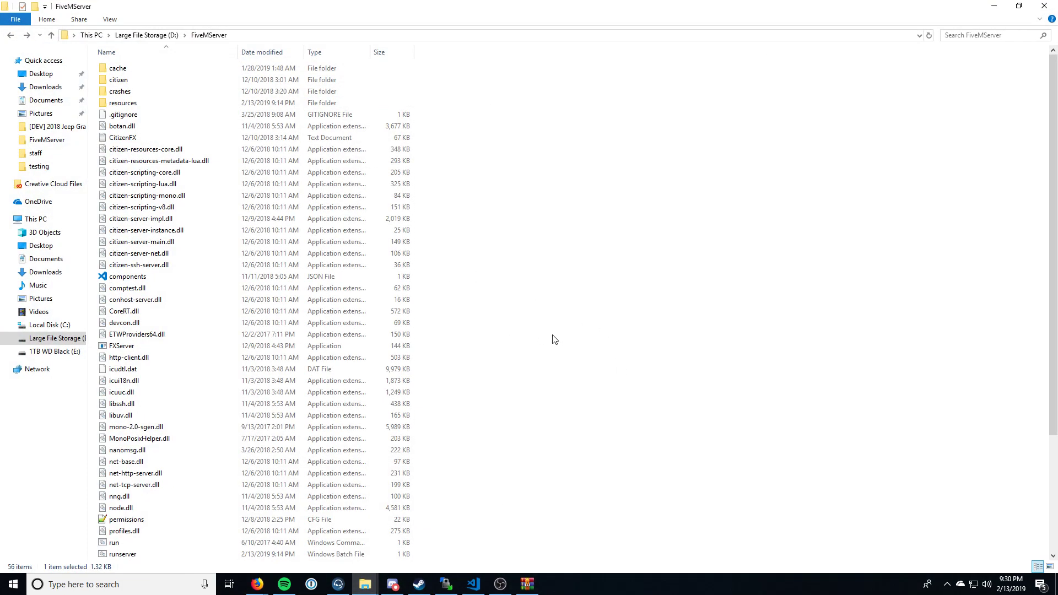
{"action": "left_click", "coordinate": [165, 105]}
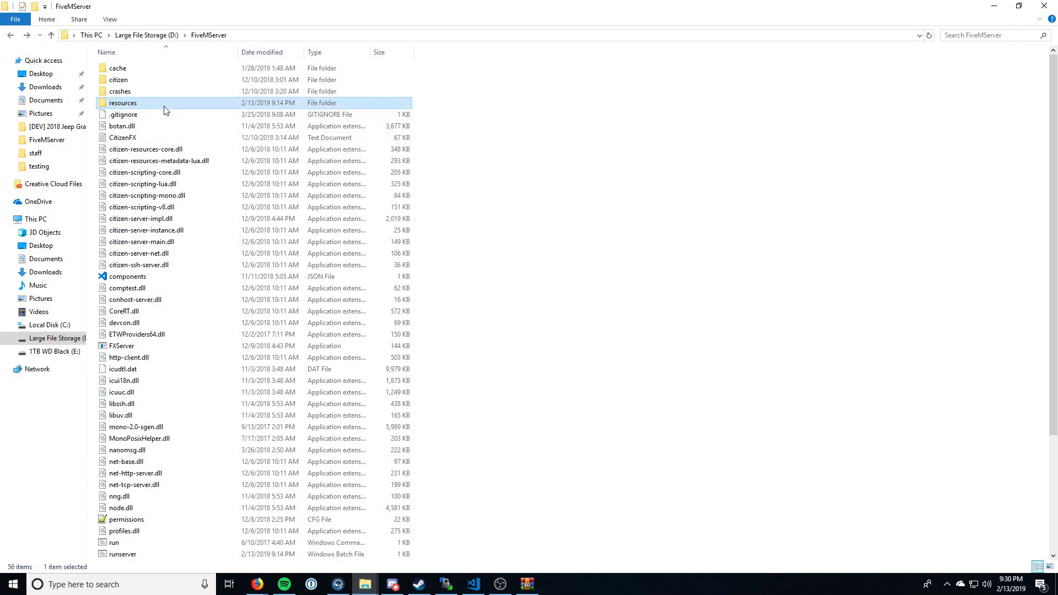
{"action": "double_click", "coordinate": [165, 104]}
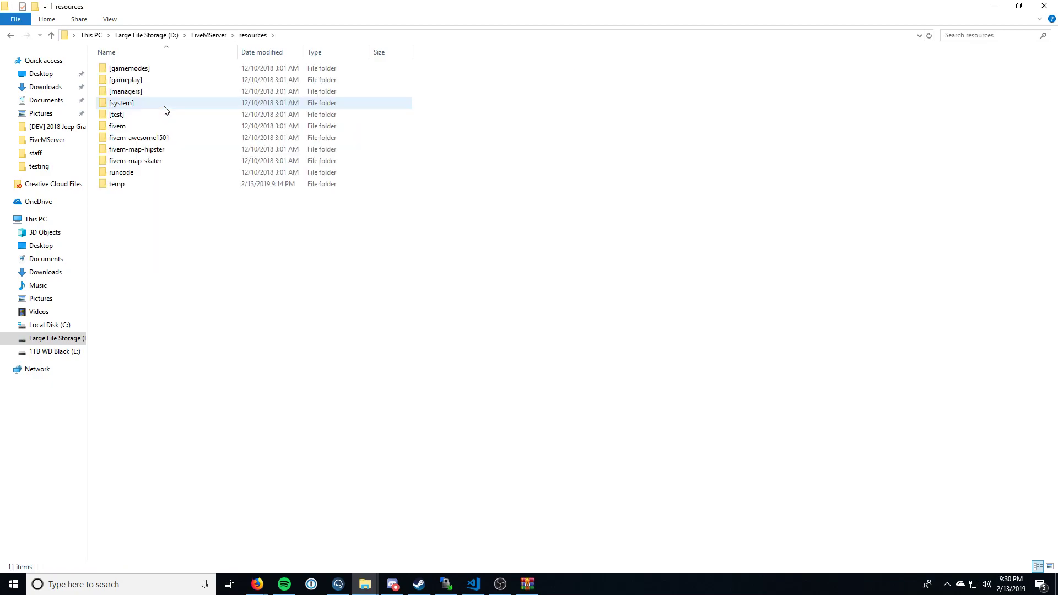
{"action": "left_click_drag", "start_coordinate": [258, 2], "coordinate": [594, 167]}
{"action": "left_click_drag", "start_coordinate": [241, 163], "coordinate": [654, 492]}
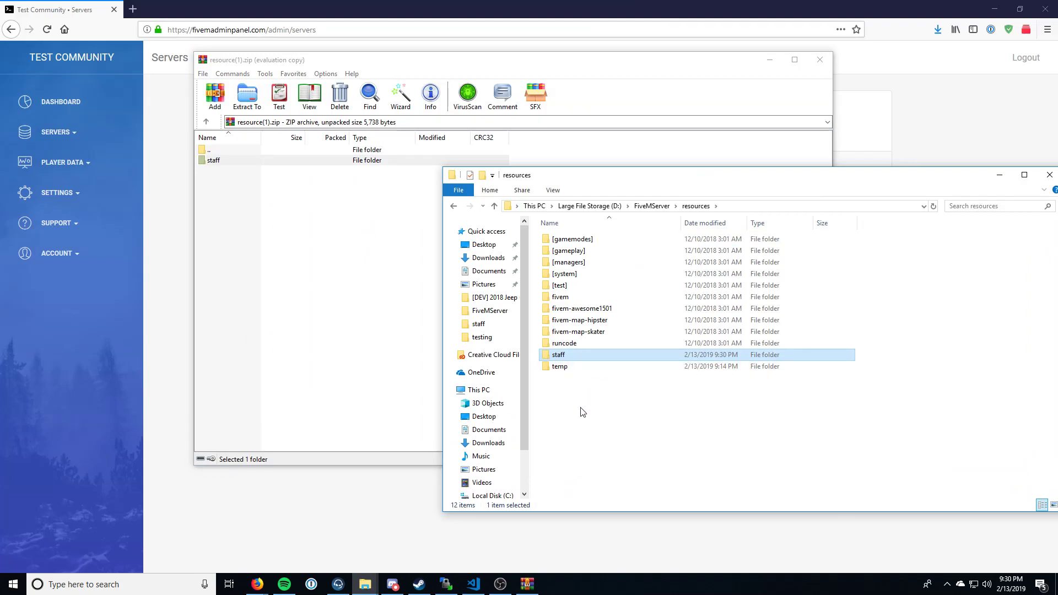
Step: Open the config JSON file from the copied staff folder in Visual Studio Code
{"action": "double_click", "coordinate": [589, 355]}
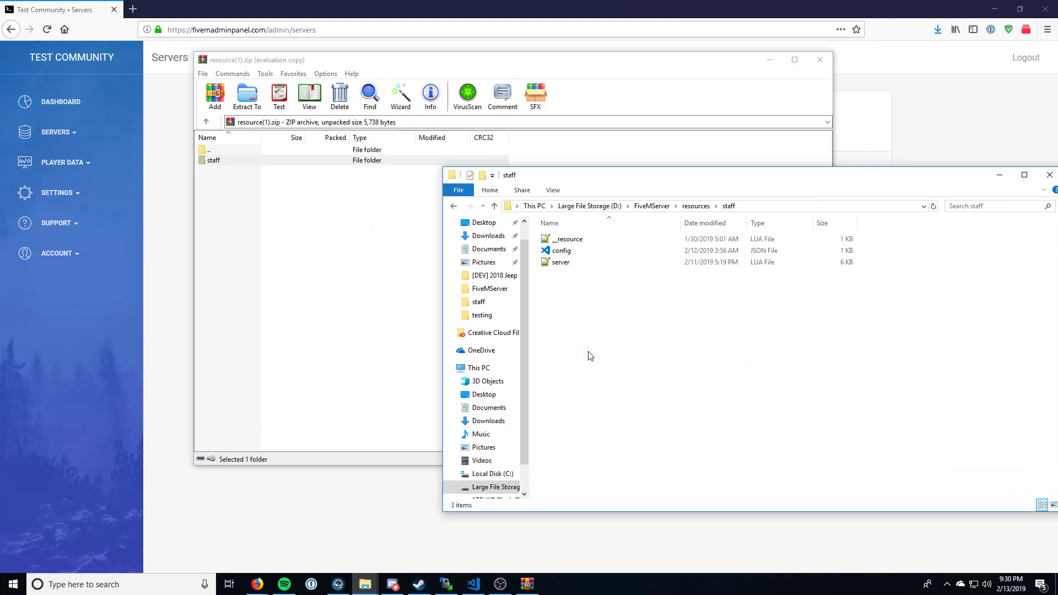
{"action": "right_click", "coordinate": [595, 255]}
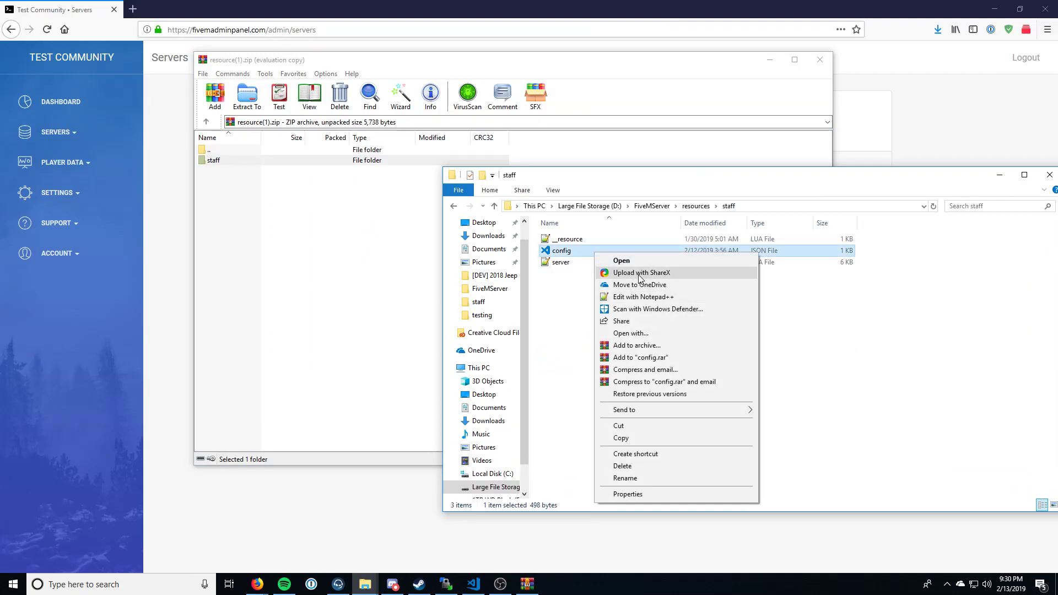
{"action": "left_click", "coordinate": [652, 260]}
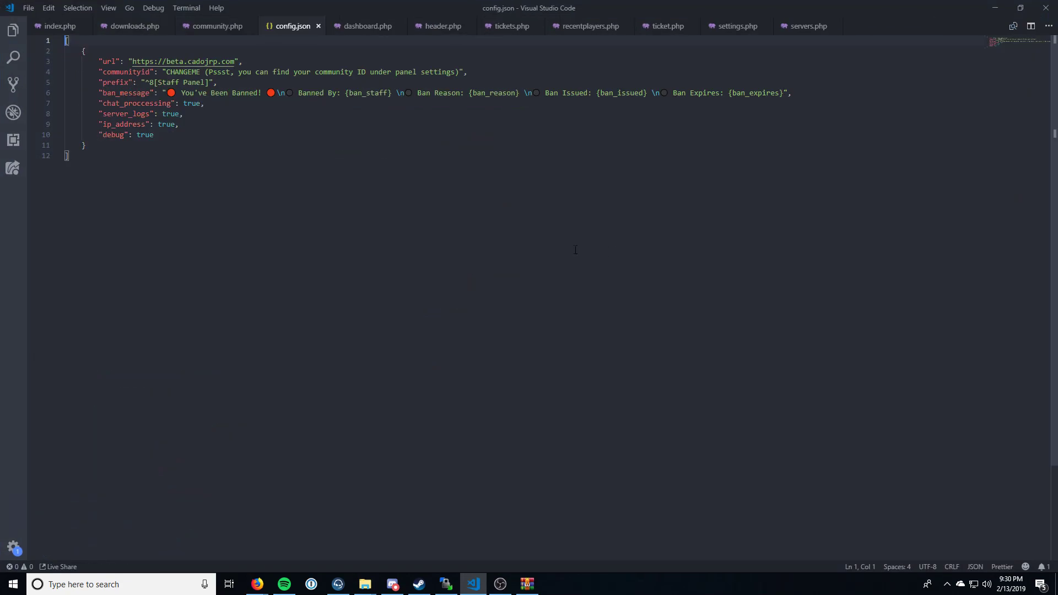
{"action": "left_click", "coordinate": [204, 62]}
{"action": "key", "text": "ctrl+shift+Left"}
{"action": "key", "text": "ctrl+shift+Left"}
{"action": "key", "text": "ctrl+shift+Left"}
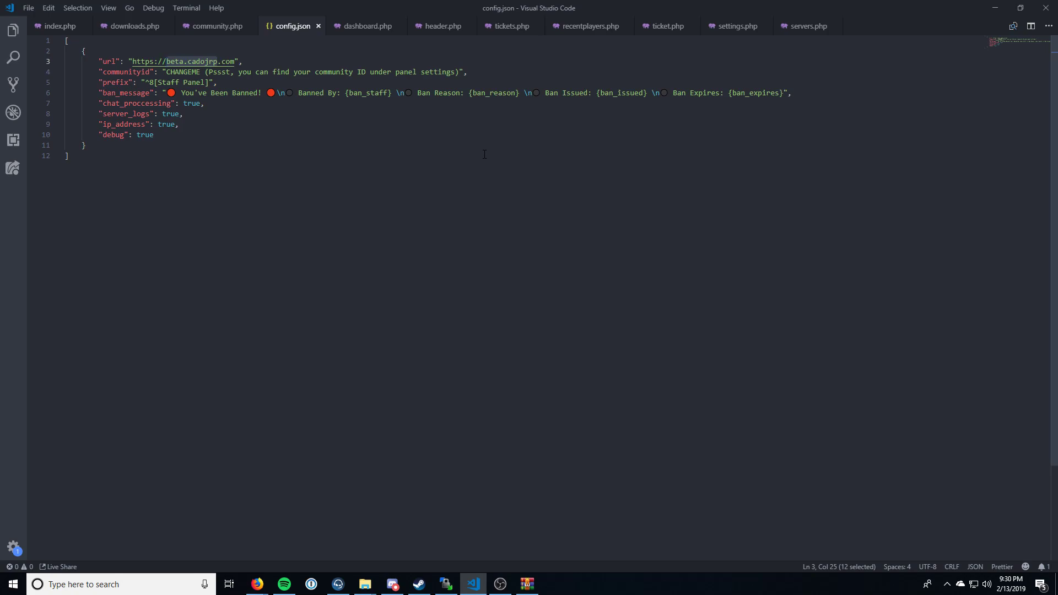
{"action": "type", "text": "fivemadminpanel"}
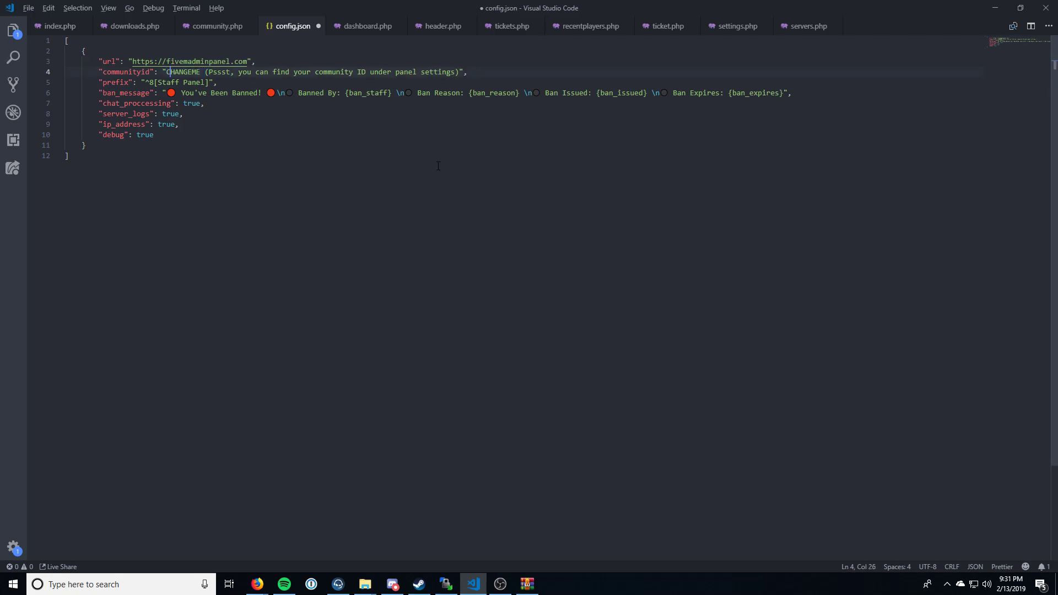
Step: Switch to Firefox and open the community's Panel Settings page at the Community ID field
{"action": "key", "text": "alt+Tab"}
{"action": "key", "text": "alt+Tab"}
{"action": "key", "text": "alt+Tab"}
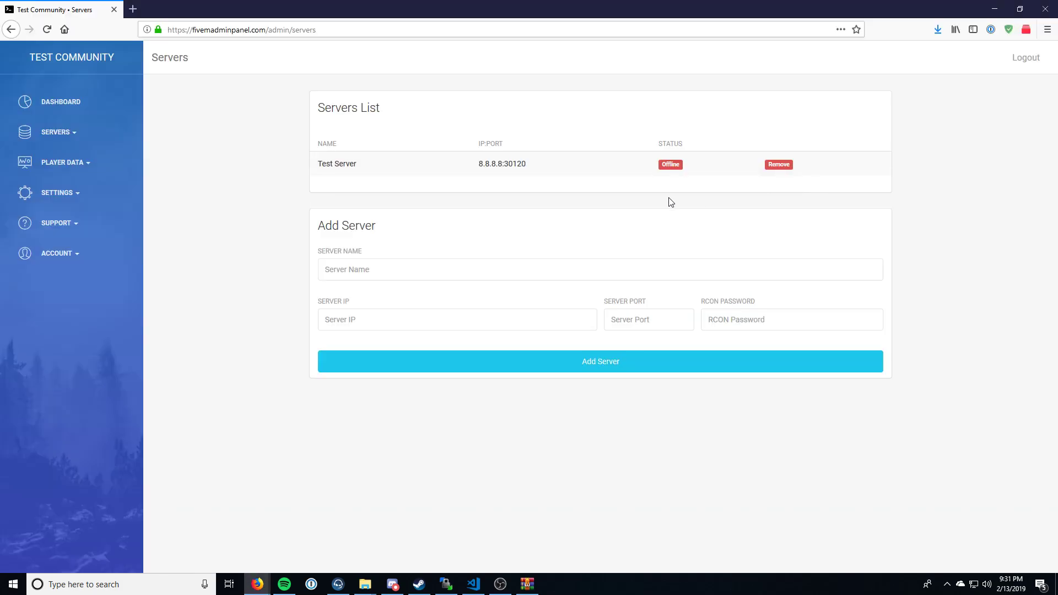
{"action": "key", "text": "alt+Tab"}
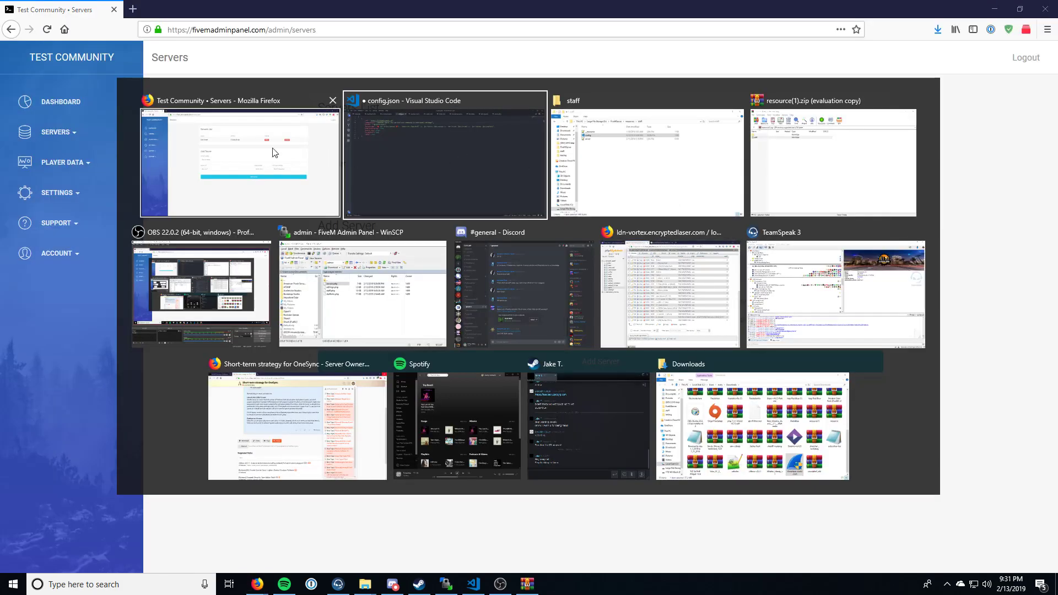
{"action": "left_click", "coordinate": [327, 153]}
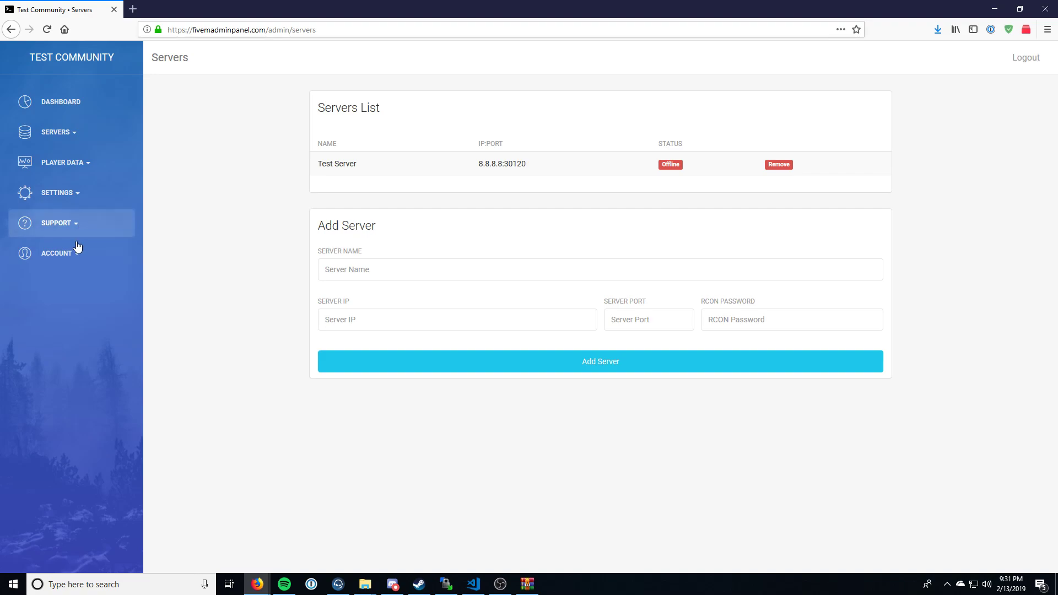
{"action": "left_click", "coordinate": [82, 200]}
{"action": "left_click", "coordinate": [53, 281]}
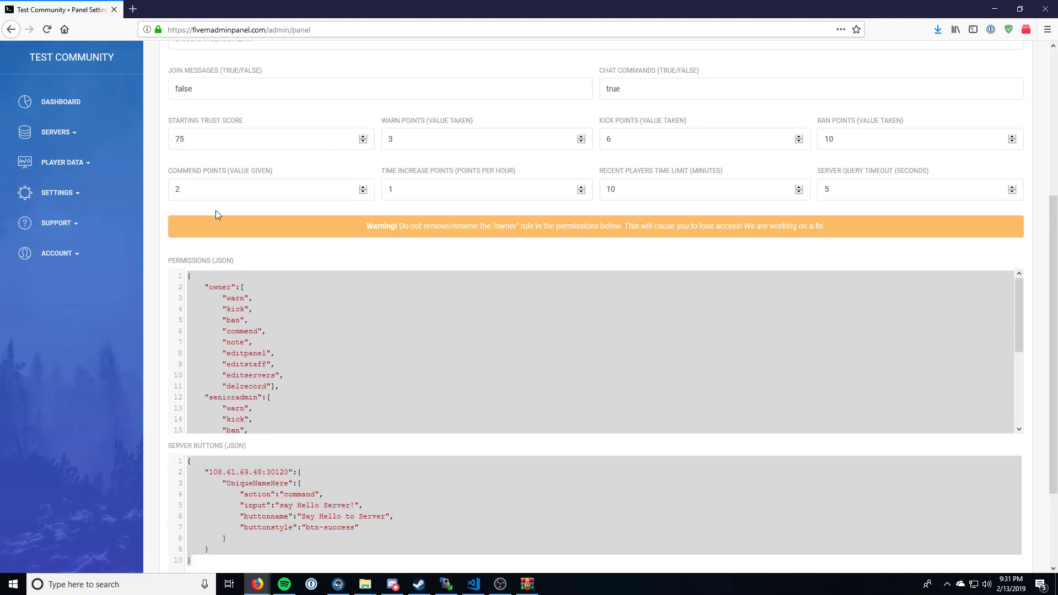
{"action": "scroll", "coordinate": [216, 210], "scroll_direction": "up", "scroll_amount": 4}
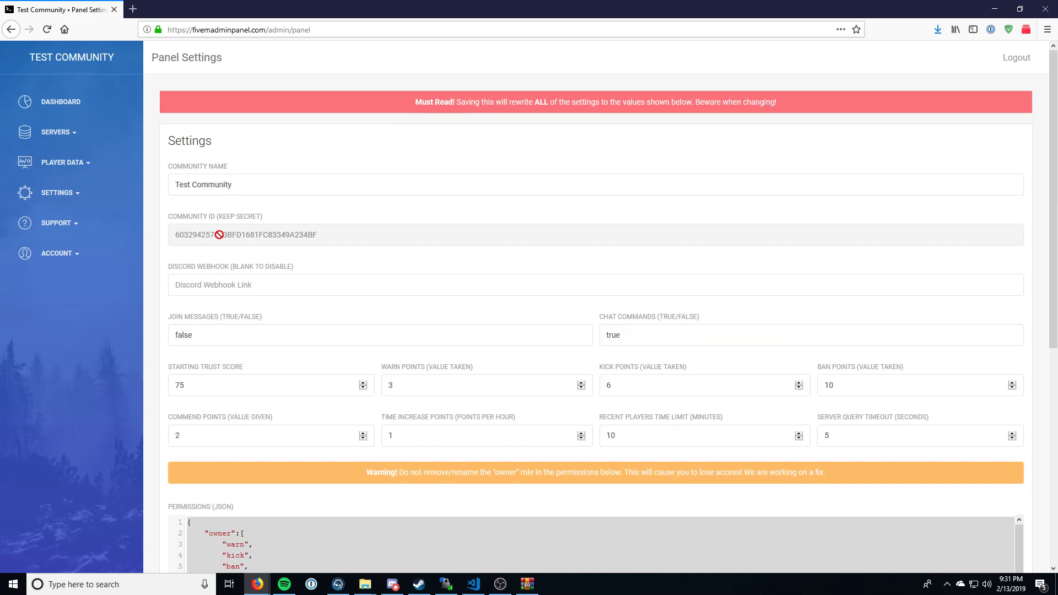
{"action": "left_click", "coordinate": [266, 28]}
{"action": "type", "text": "owner"}
{"action": "key", "text": "ctrl+z"}
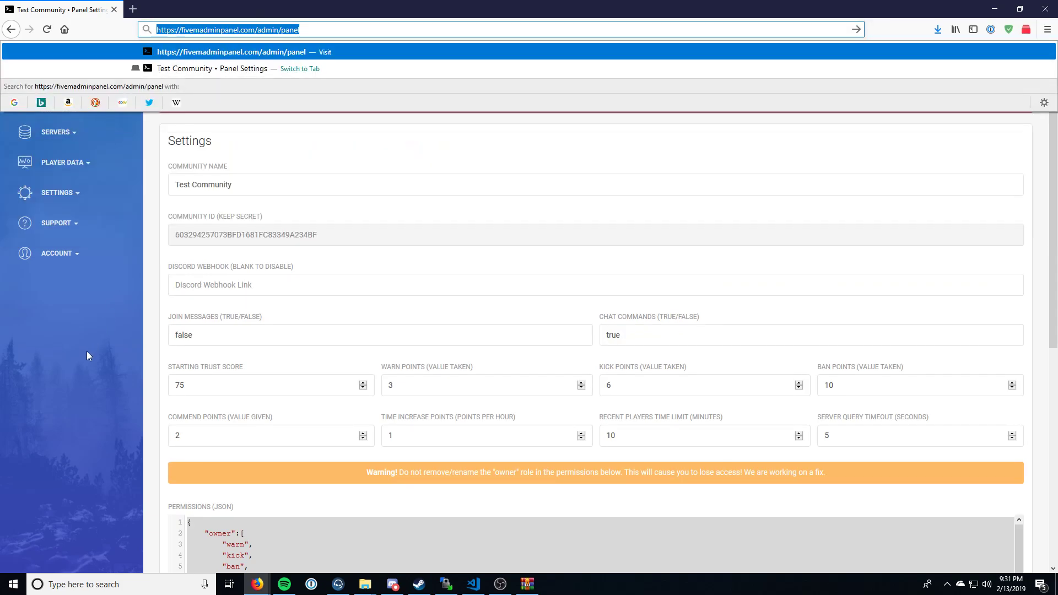
{"action": "type", "text": "owner"}
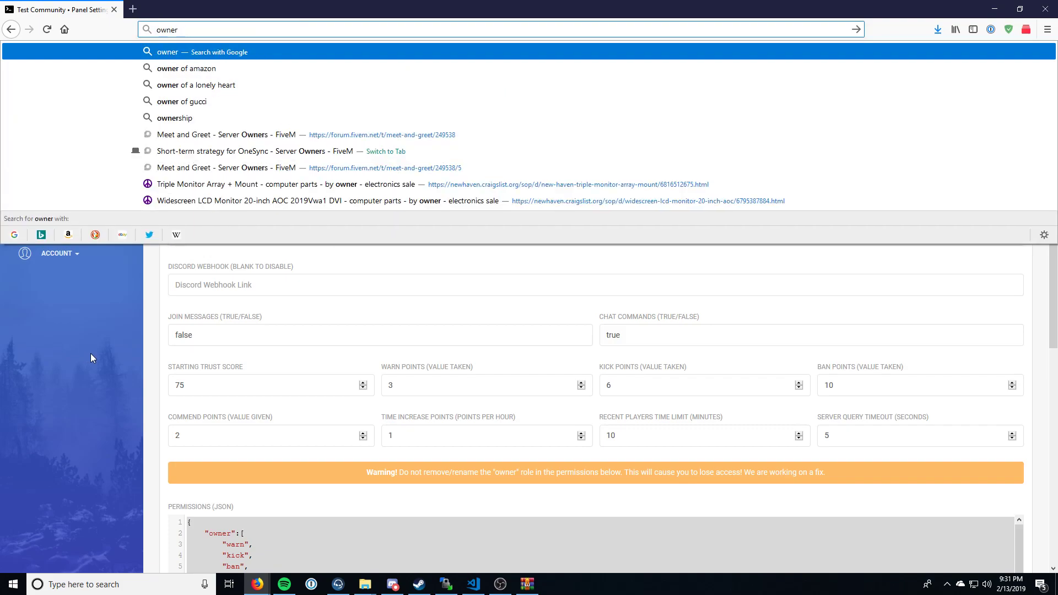
{"action": "left_click", "coordinate": [90, 358]}
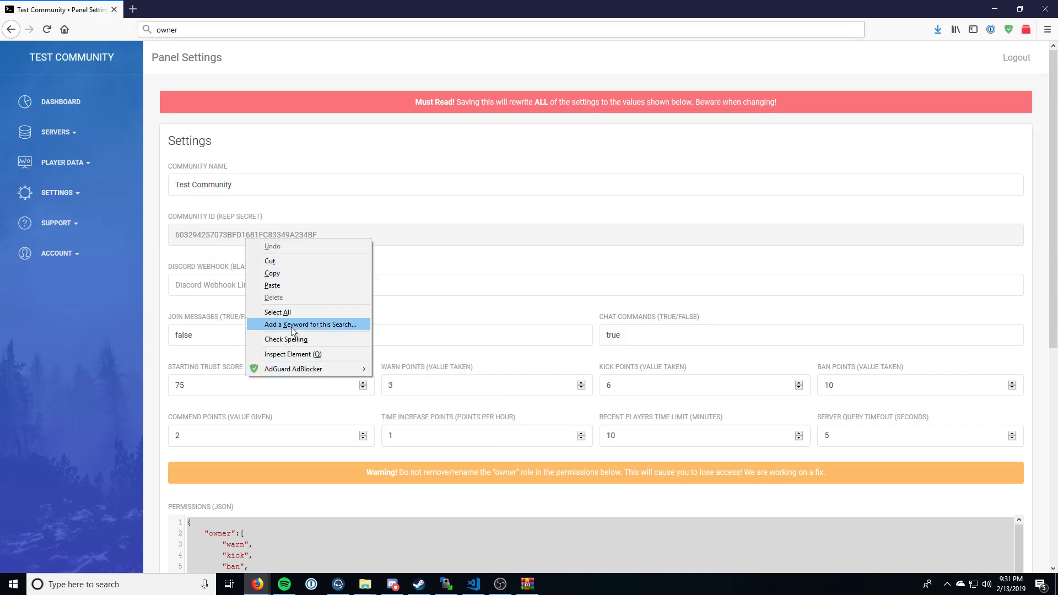
Step: Inspect the disabled Community ID field and copy its value from the HTML, closing the inspector when done
{"action": "left_click", "coordinate": [287, 354]}
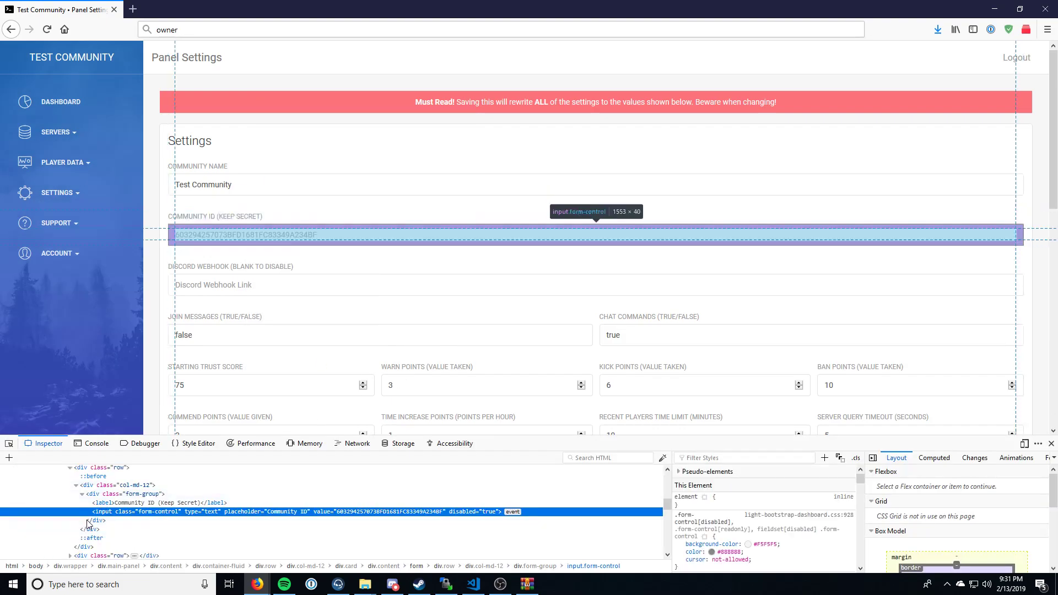
{"action": "double_click", "coordinate": [419, 512]}
{"action": "key", "text": "ctrl+c"}
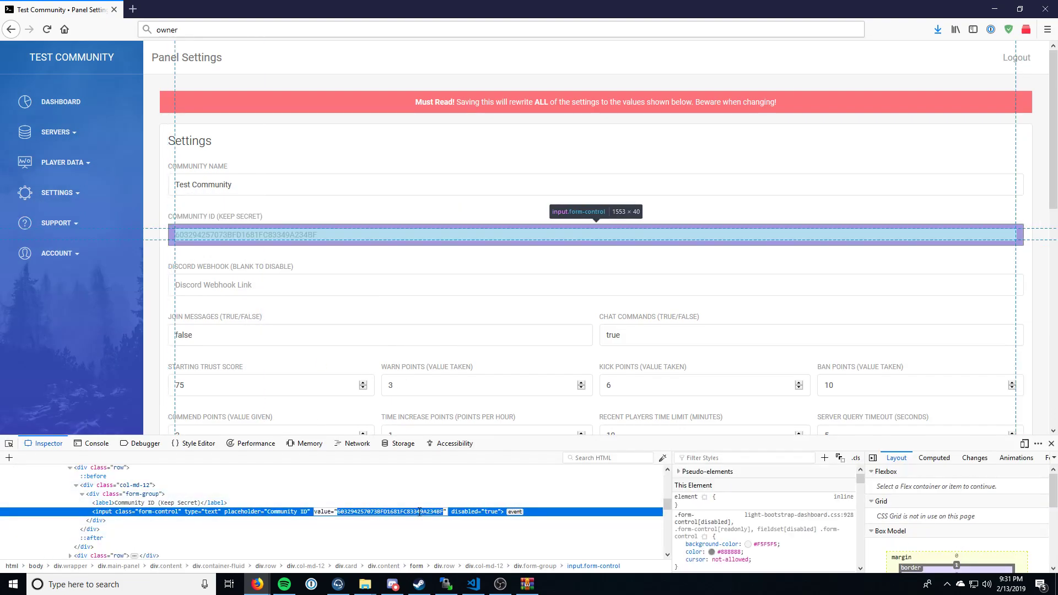
{"action": "left_click", "coordinate": [1051, 444]}
Step: Replace the communityid placeholder in config.json with the copied community ID in Visual Studio Code and save the file
{"action": "left_click", "coordinate": [473, 584]}
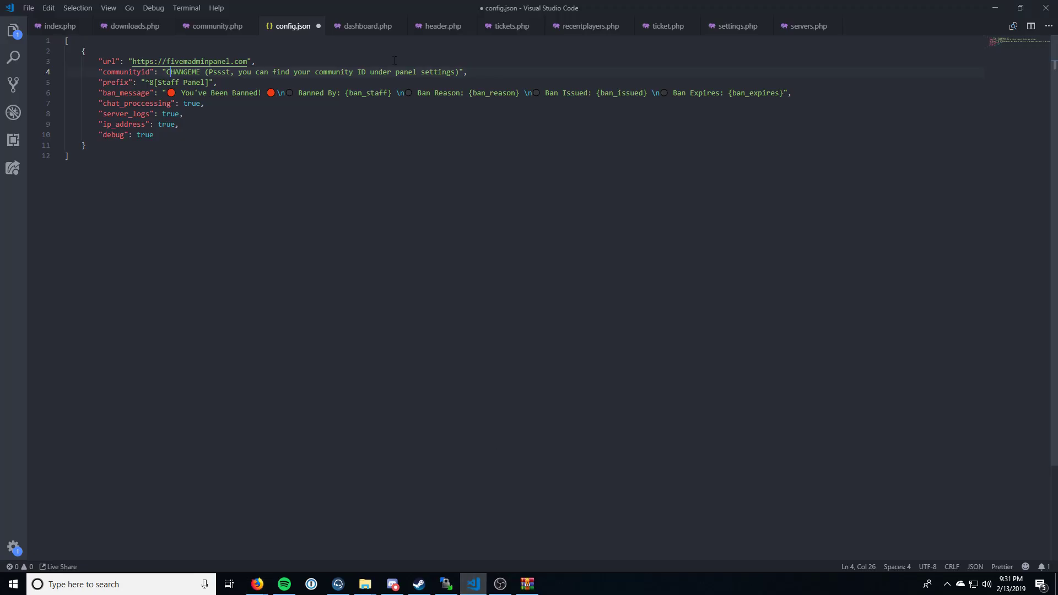
{"action": "left_click_drag", "start_coordinate": [165, 72], "coordinate": [458, 72]}
{"action": "key", "text": "ctrl+v"}
{"action": "left_click", "coordinate": [368, 156]}
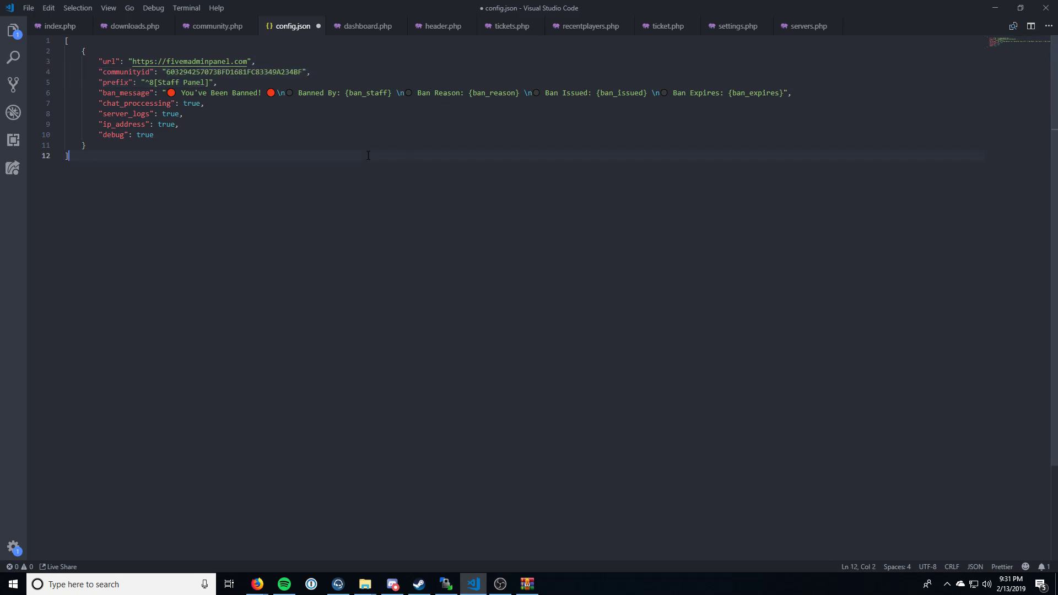
{"action": "key", "text": "ctrl+s"}
Step: Try replacing the Staff Panel text in the prefix value with CADOJRP and undo the change
{"action": "left_click", "coordinate": [162, 82]}
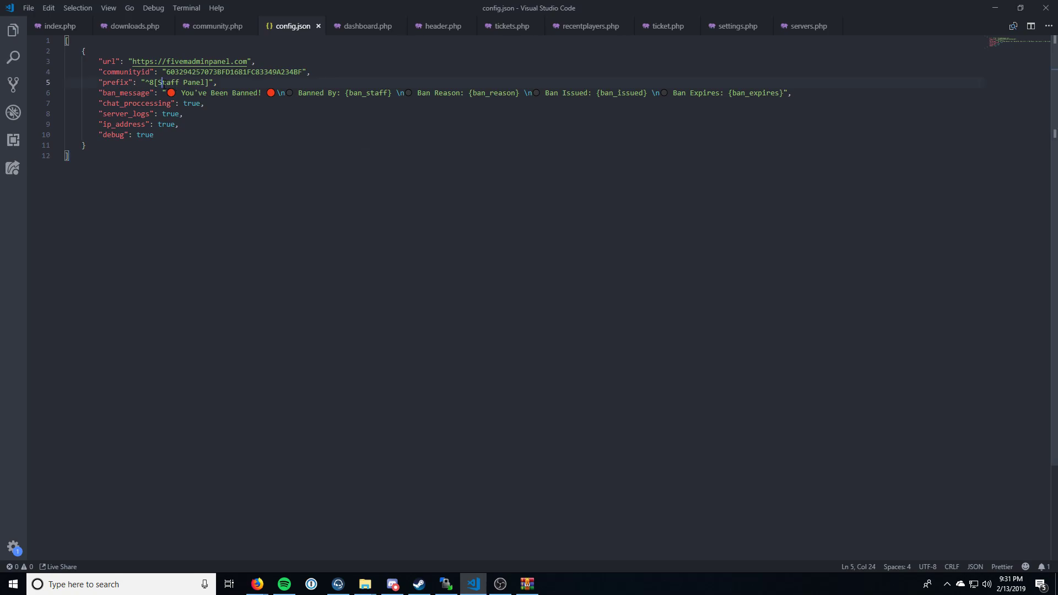
{"action": "double_click", "coordinate": [170, 82]}
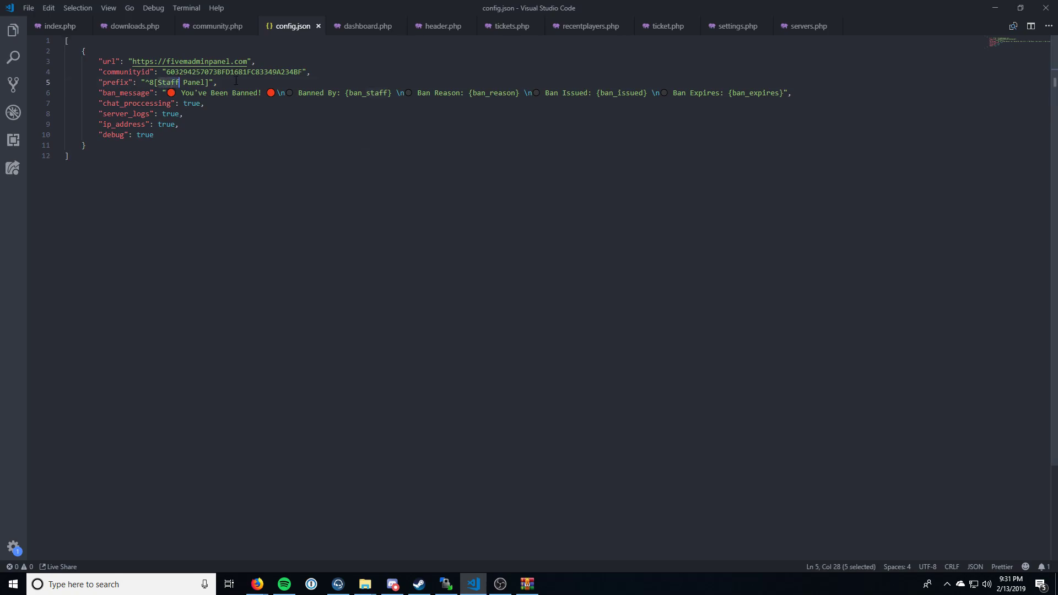
{"action": "key", "text": "Left"}
{"action": "key", "text": "ctrl+shift+Right"}
{"action": "key", "text": "ctrl+shift+Right"}
{"action": "type", "text": "CADOJRP"}
{"action": "key", "text": "ctrl+z"}
Step: Examine the ban_message value and its placeholders, such as {ban_staff}, in config.json
{"action": "key", "text": "Down"}
{"action": "key", "text": "ctrl+Left"}
{"action": "key", "text": "ctrl+Left"}
{"action": "key", "text": "ctrl+Left"}
{"action": "key", "text": "Right"}
{"action": "key", "text": "Left"}
{"action": "key", "text": "Right"}
{"action": "key", "text": "shift+Left"}
{"action": "key", "text": "shift+Left"}
{"action": "key", "text": "ctrl+Right"}
{"action": "key", "text": "ctrl+Right"}
{"action": "key", "text": "Right"}
{"action": "key", "text": "ctrl+shift+Right"}
{"action": "key", "text": "shift+Right"}
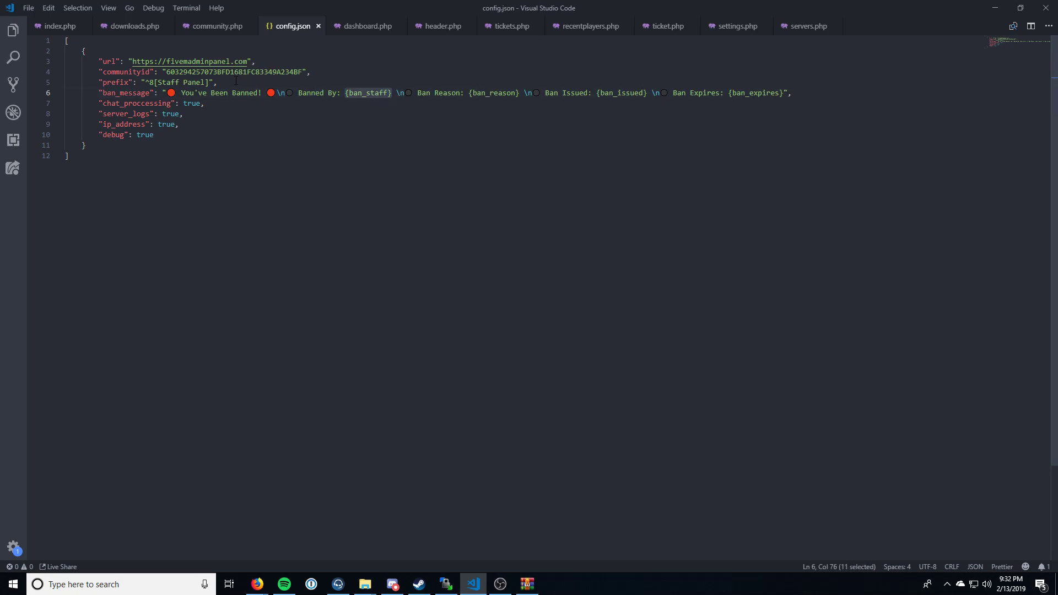
Step: Review the chat_proccessing, server_logs, ip_address and debug options in config.json
{"action": "key", "text": "Down"}
{"action": "key", "text": "ctrl+Left"}
{"action": "key", "text": "ctrl+Left"}
{"action": "key", "text": "Down"}
{"action": "key", "text": "Down"}
{"action": "key", "text": "shift+Down"}
{"action": "key", "text": "shift+Down"}
{"action": "key", "text": "shift+Up"}
{"action": "key", "text": "ctrl+shift+Right"}
{"action": "key", "text": "ctrl+shift+Right"}
{"action": "key", "text": "ctrl+shift+Right"}
{"action": "key", "text": "ctrl+shift+Right"}
{"action": "key", "text": "Up"}
{"action": "key", "text": "Down"}
{"action": "key", "text": "Left"}
{"action": "key", "text": "shift+Down"}
{"action": "key", "text": "shift+Down"}
{"action": "key", "text": "shift+Left"}
{"action": "key", "text": "shift+Left"}
{"action": "key", "text": "shift+Left"}
{"action": "key", "text": "shift+Left"}
{"action": "key", "text": "shift+Left"}
{"action": "key", "text": "shift+Left"}
{"action": "key", "text": "shift+Left"}
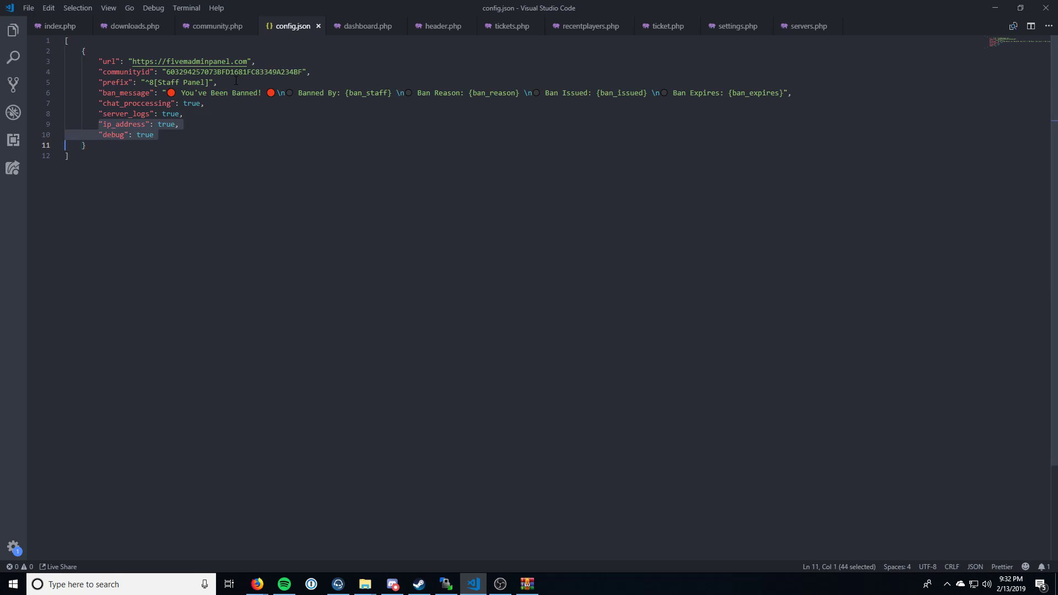
{"action": "key", "text": "Left"}
{"action": "key", "text": "Up"}
{"action": "key", "text": "Up"}
{"action": "key", "text": "Up"}
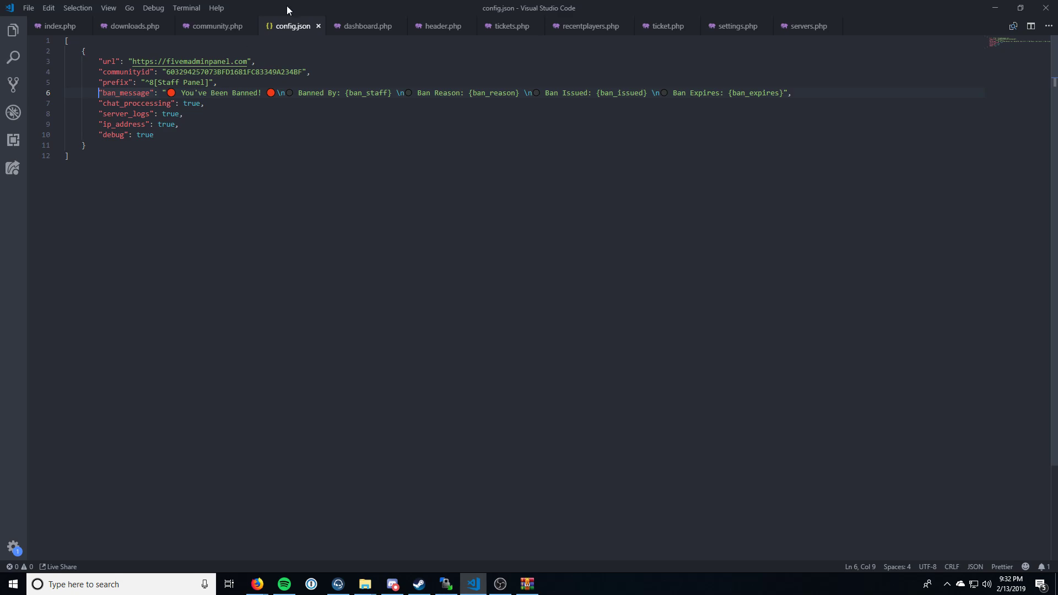
{"action": "key", "text": "Up"}
{"action": "key", "text": "End"}
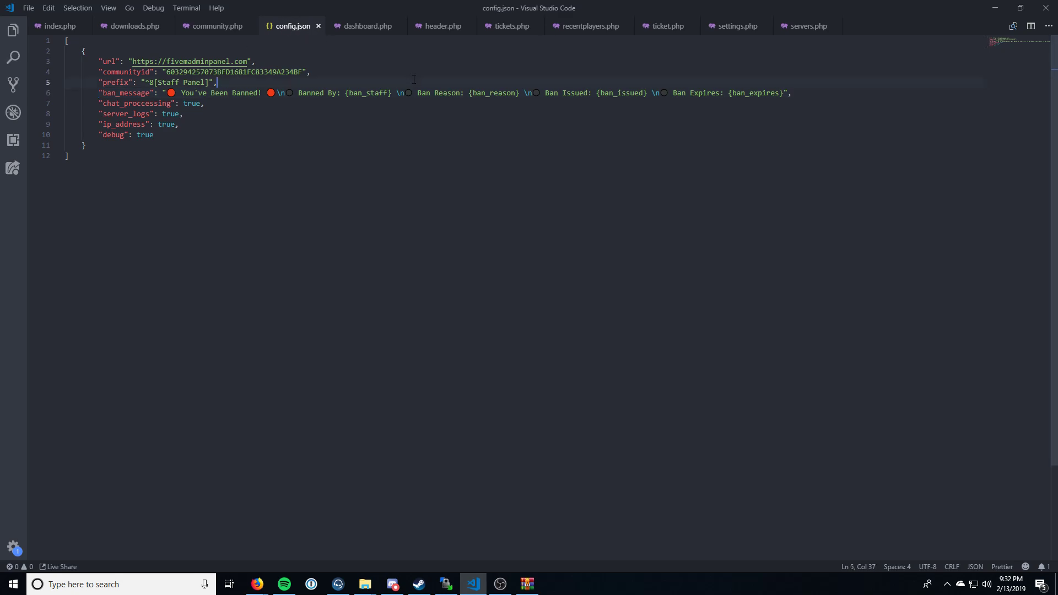
Step: Open the server CFG file from the FiveMServer folder in Notepad++ through File Explorer
{"action": "left_click", "coordinate": [1001, 7]}
{"action": "mouse_move", "coordinate": [365, 584]}
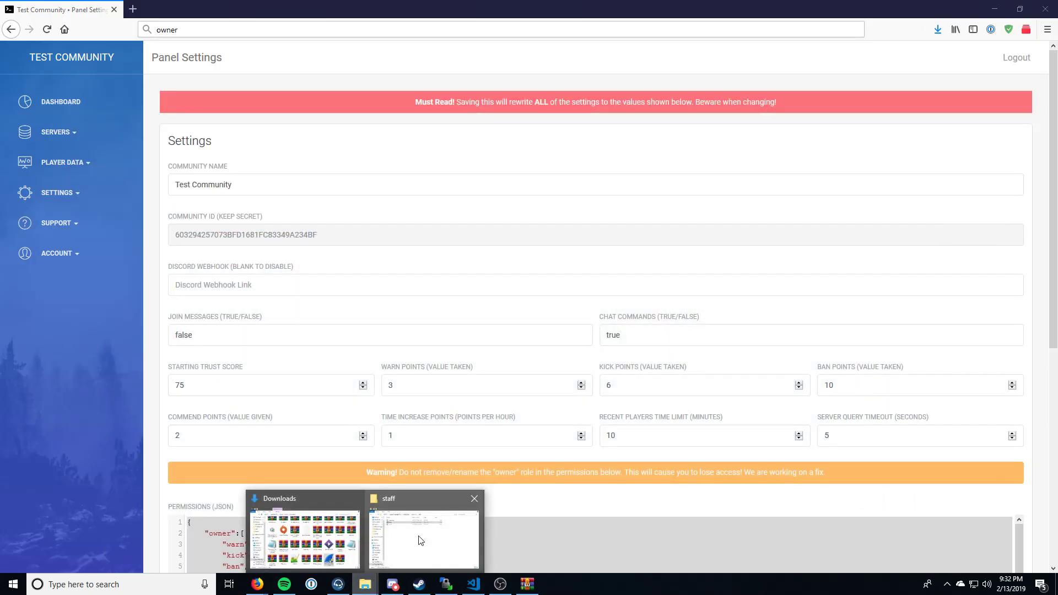
{"action": "left_click", "coordinate": [421, 540]}
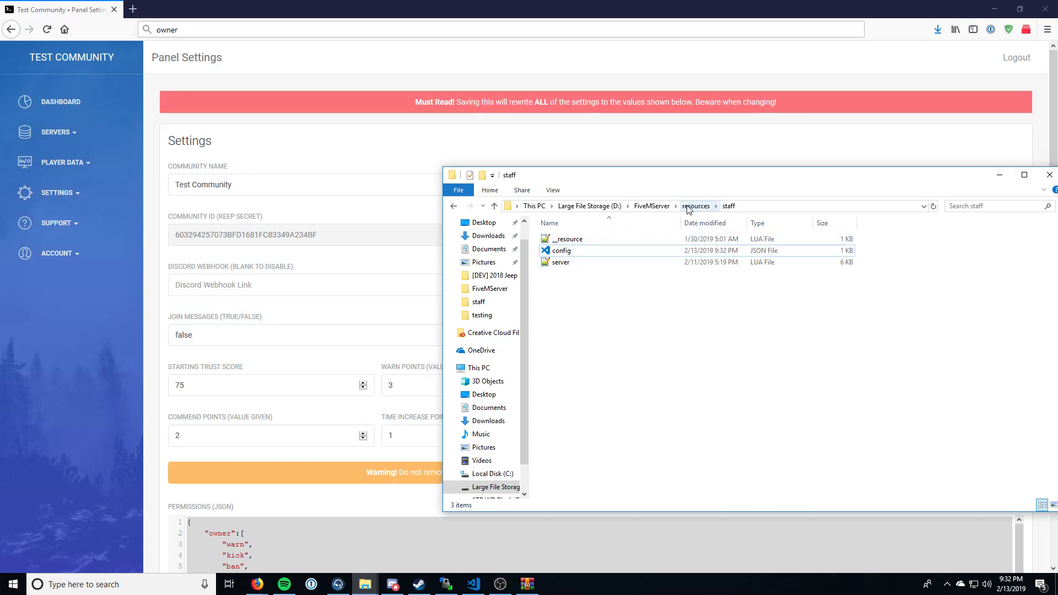
{"action": "left_click", "coordinate": [662, 207]}
{"action": "type", "text": "se"}
{"action": "double_click", "coordinate": [567, 377]}
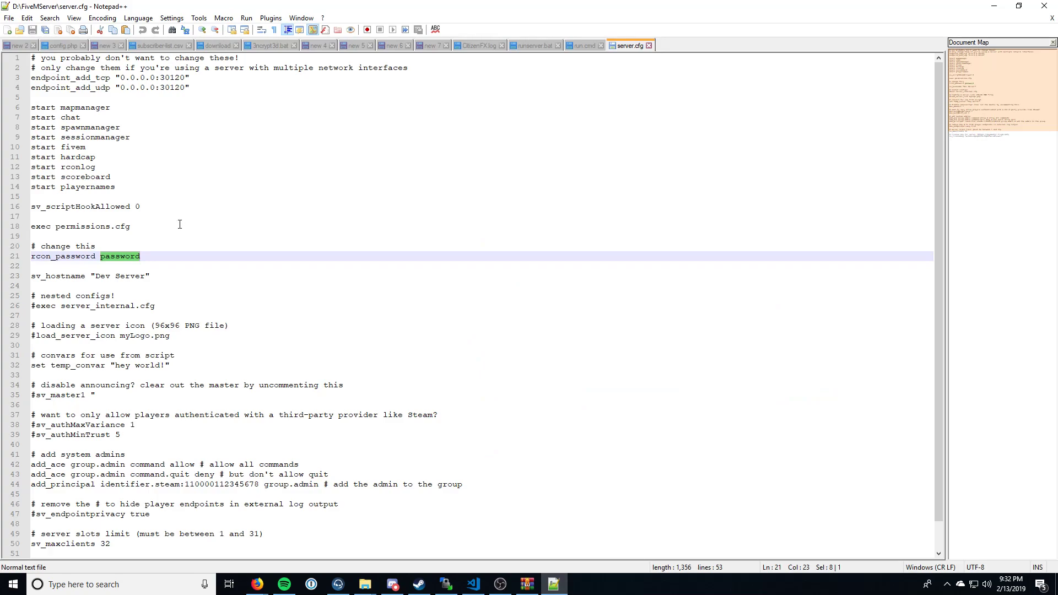
Step: Add the line "start staff" below "start playernames" in server.cfg and save the file
{"action": "left_click", "coordinate": [193, 187]}
{"action": "key", "text": "Return"}
{"action": "type", "text": "start staff"}
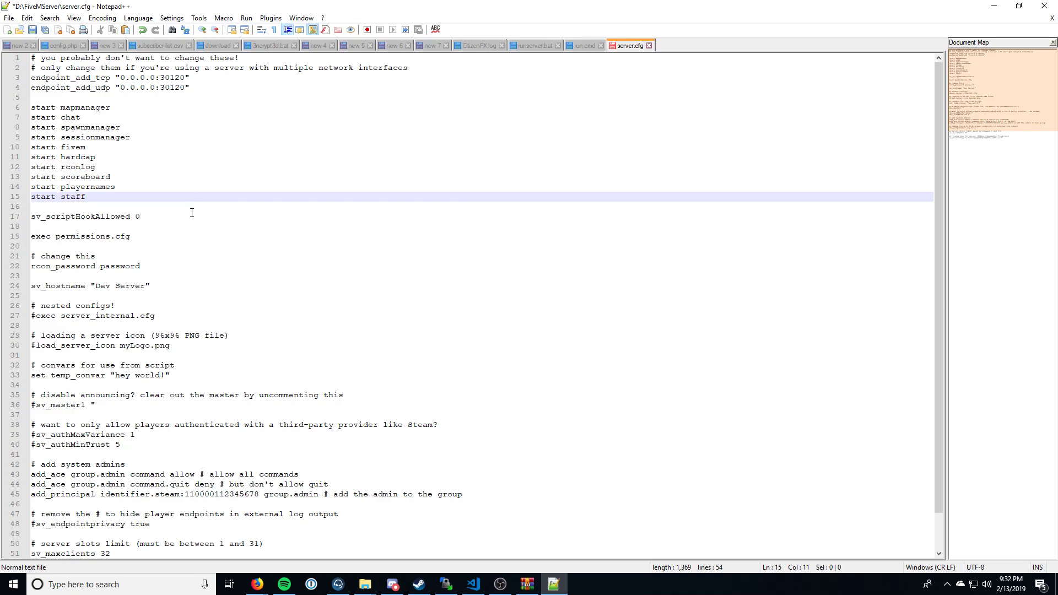
{"action": "key", "text": "ctrl+s"}
Step: Start the FiveM server by running the runserver batch file in the FiveMServer folder
{"action": "mouse_move", "coordinate": [366, 584]}
{"action": "left_click", "coordinate": [407, 549]}
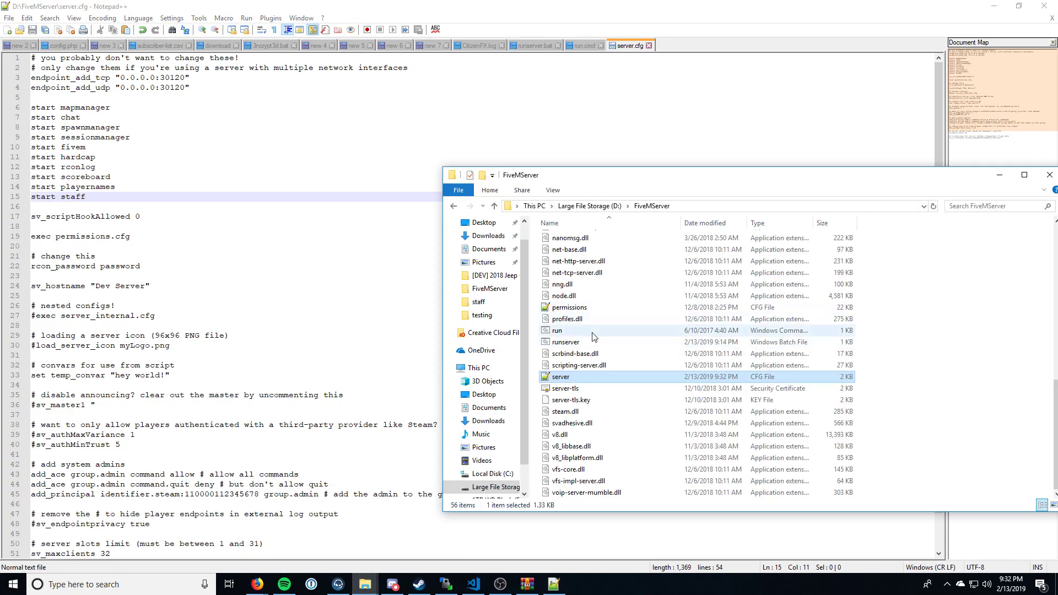
{"action": "double_click", "coordinate": [574, 341]}
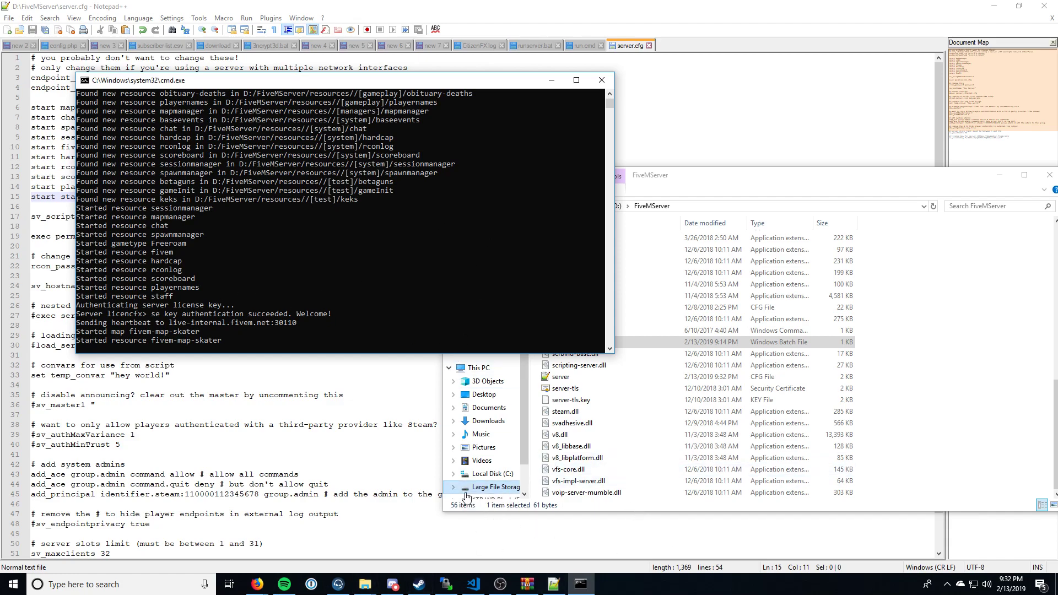
Step: Switch to the admin panel in Firefox and open the Support Tickets page
{"action": "left_click", "coordinate": [257, 584]}
{"action": "left_click", "coordinate": [335, 543]}
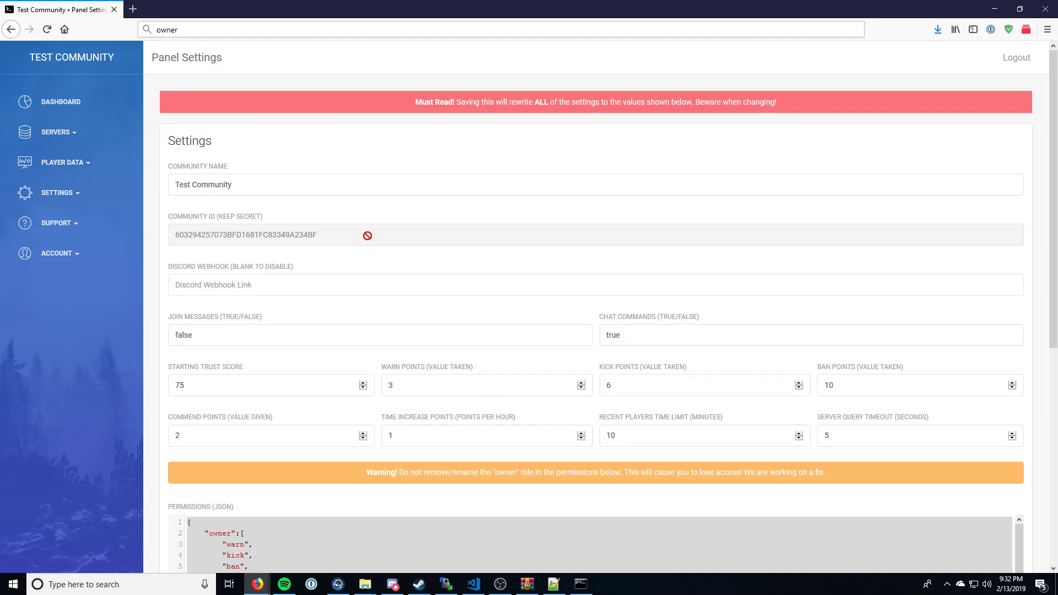
{"action": "left_click", "coordinate": [98, 225]}
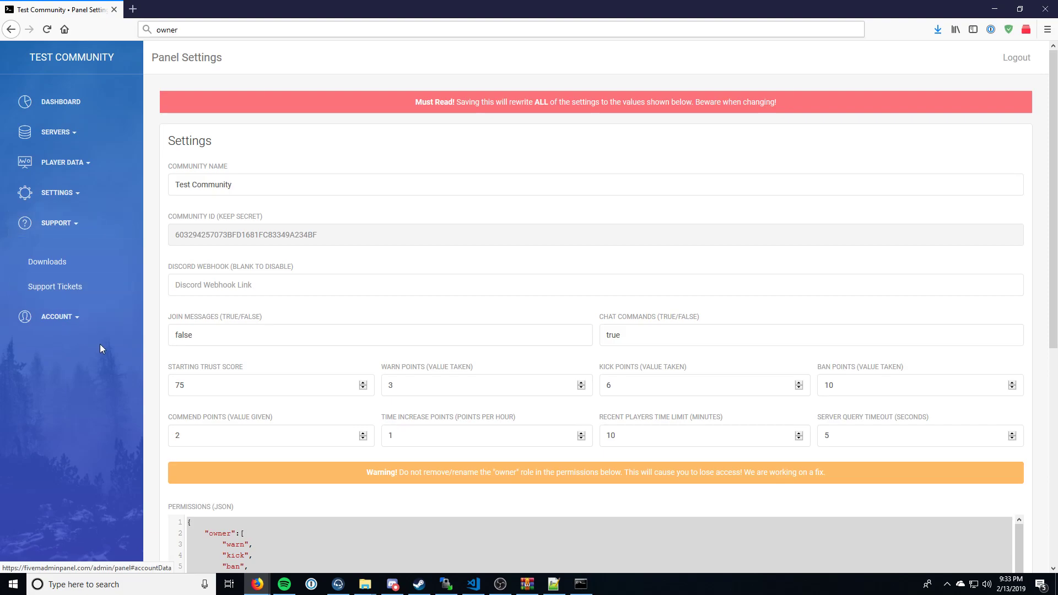
{"action": "left_click", "coordinate": [118, 288]}
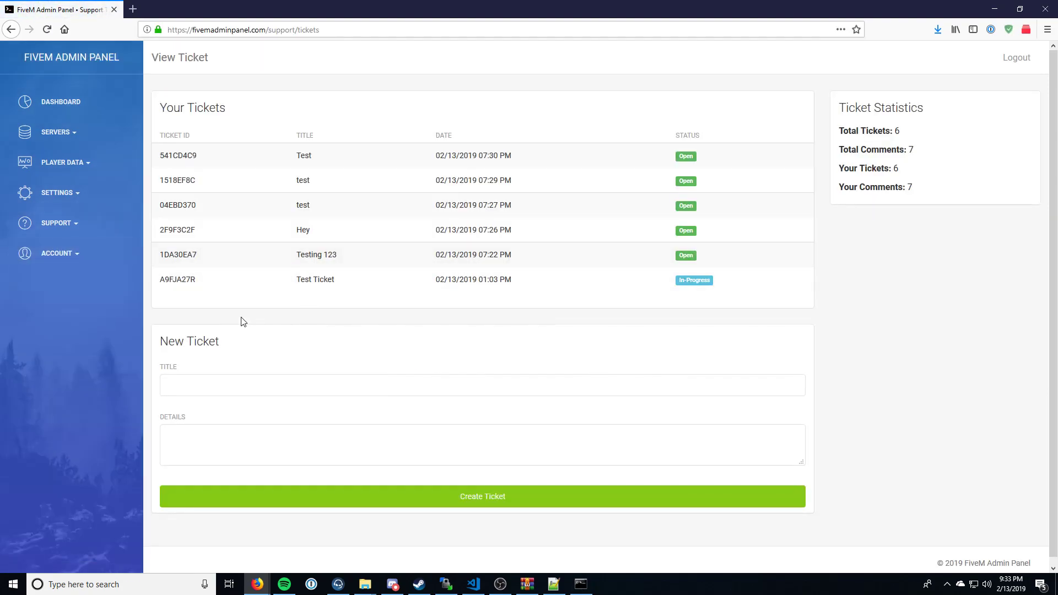
Step: Create a support ticket titled "Hey server broke" with the details "sadfsafdewgfd"
{"action": "left_click", "coordinate": [268, 379]}
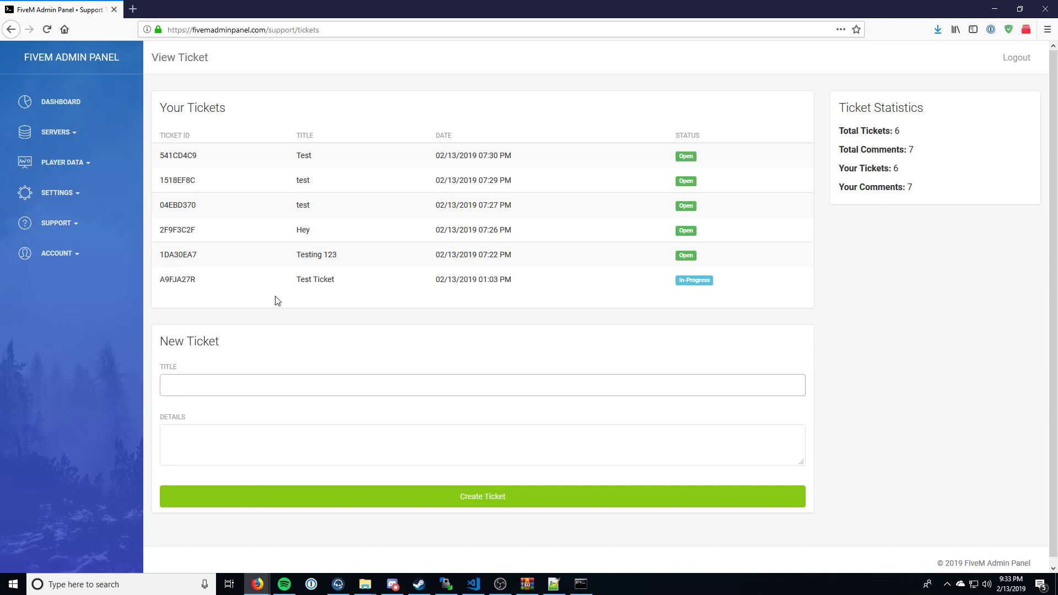
{"action": "type", "text": "Hey server broke"}
{"action": "key", "text": "Tab"}
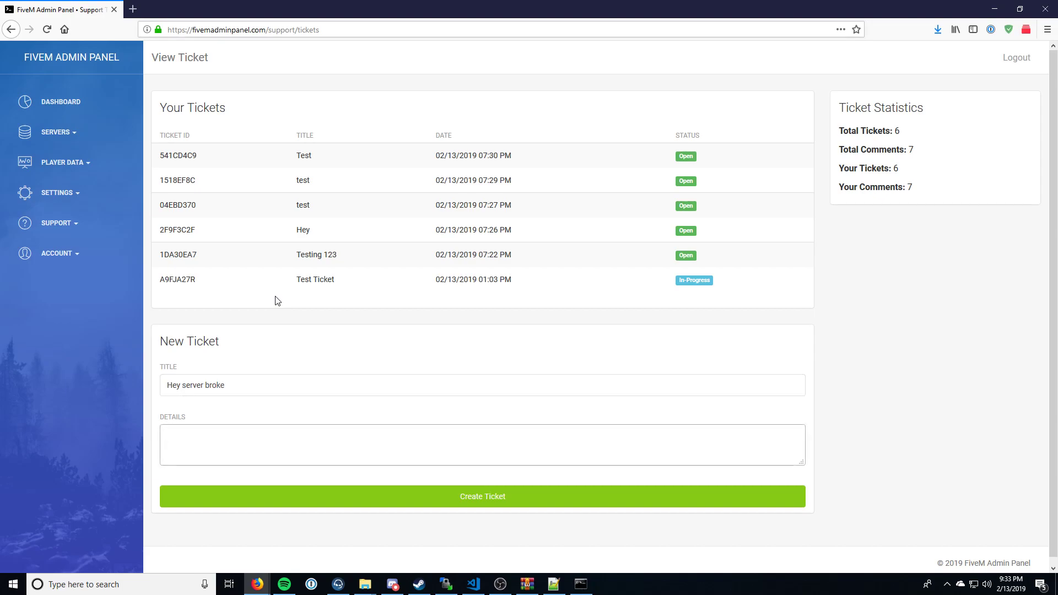
{"action": "type", "text": "sadf"}
{"action": "key", "text": "ctrl+a"}
{"action": "key", "text": "BackSpace"}
{"action": "key", "text": "ctrl+z"}
{"action": "type", "text": "safdewgfd"}
{"action": "left_click", "coordinate": [311, 501]}
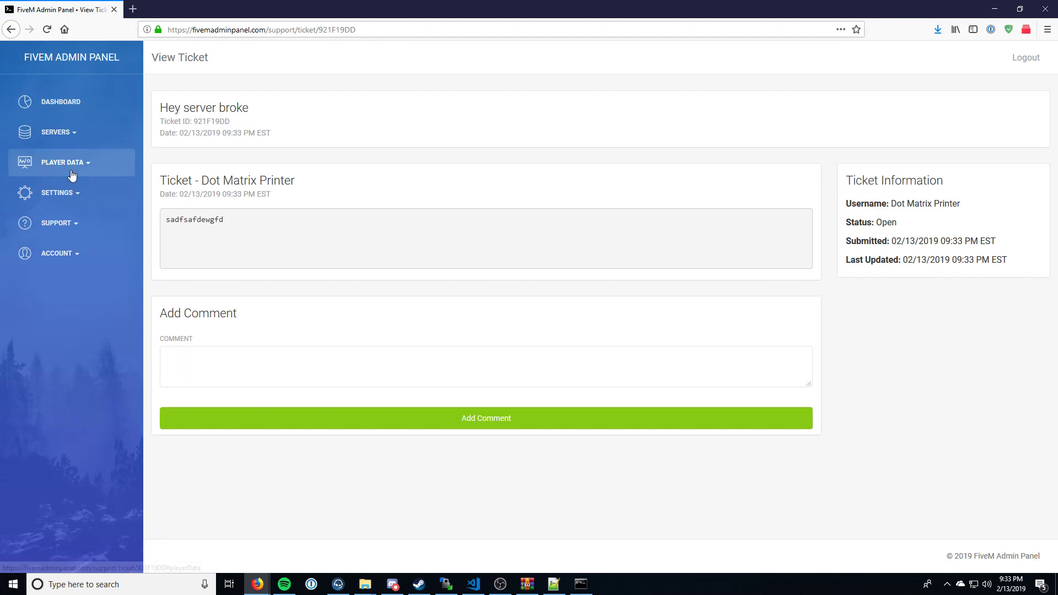
Step: View the Test Server page and go back to the dashboard
{"action": "left_click", "coordinate": [55, 133]}
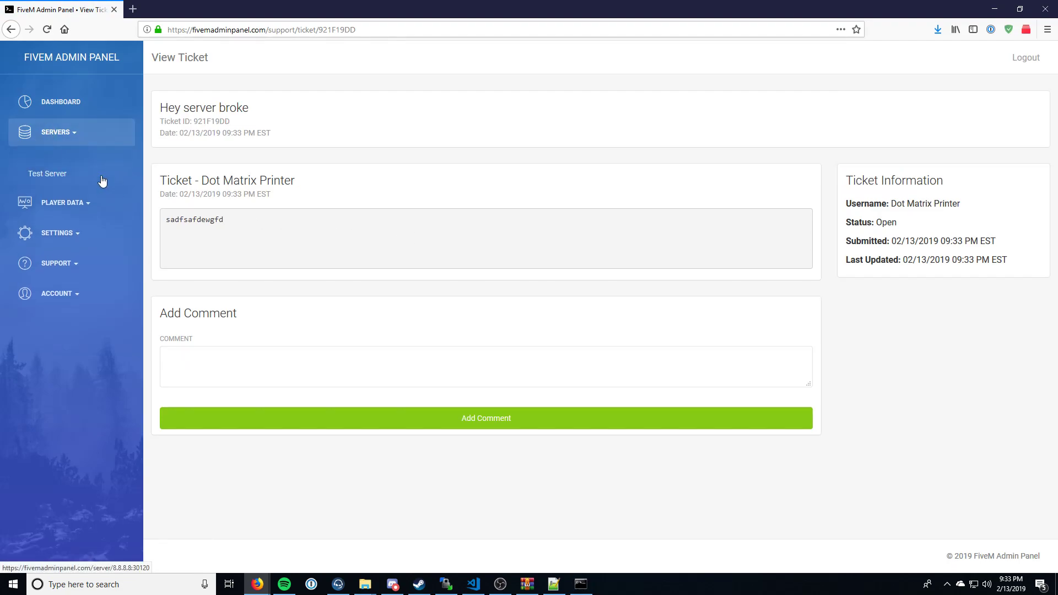
{"action": "left_click", "coordinate": [94, 177]}
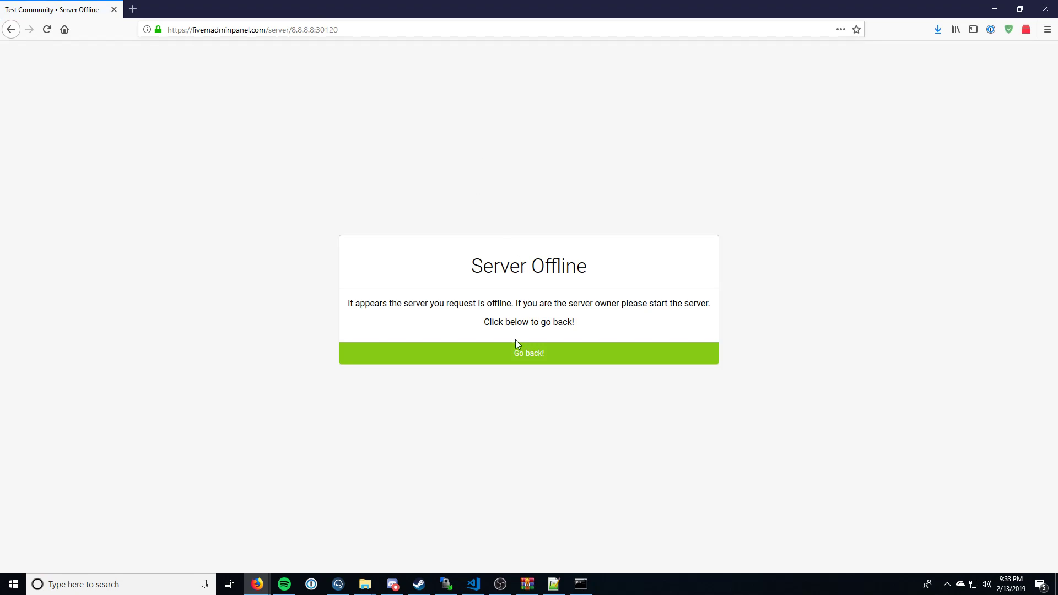
{"action": "left_click", "coordinate": [517, 353]}
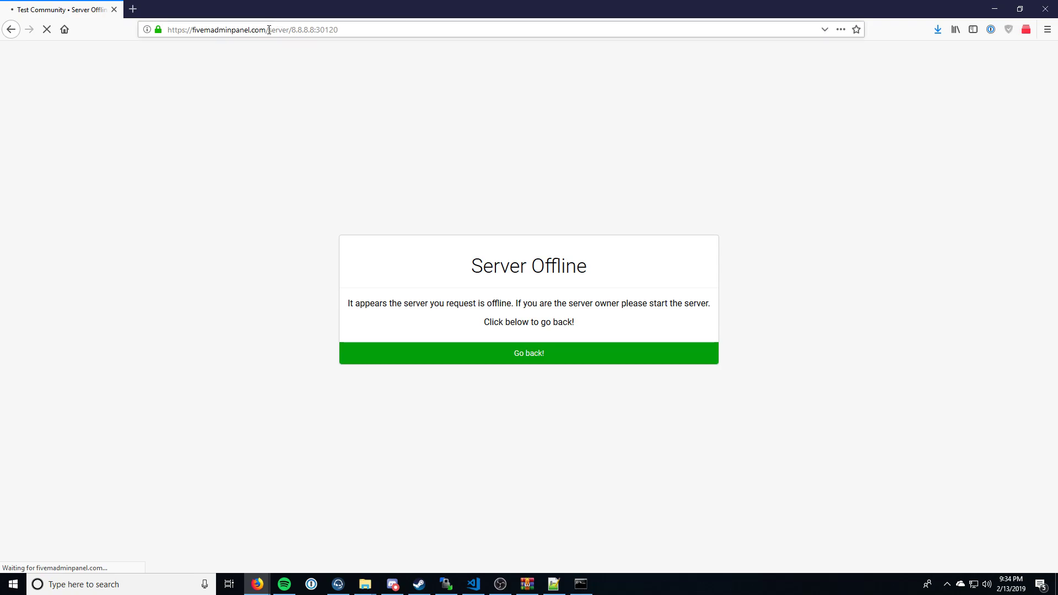
Step: Open the Recent Players List under the player data
{"action": "left_click", "coordinate": [85, 168]}
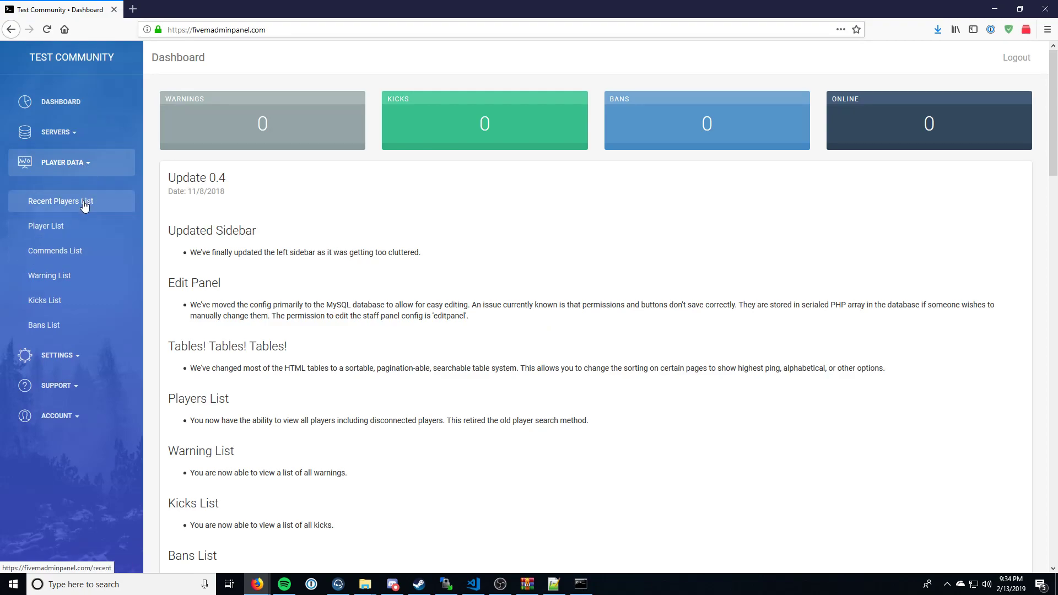
{"action": "left_click", "coordinate": [81, 205]}
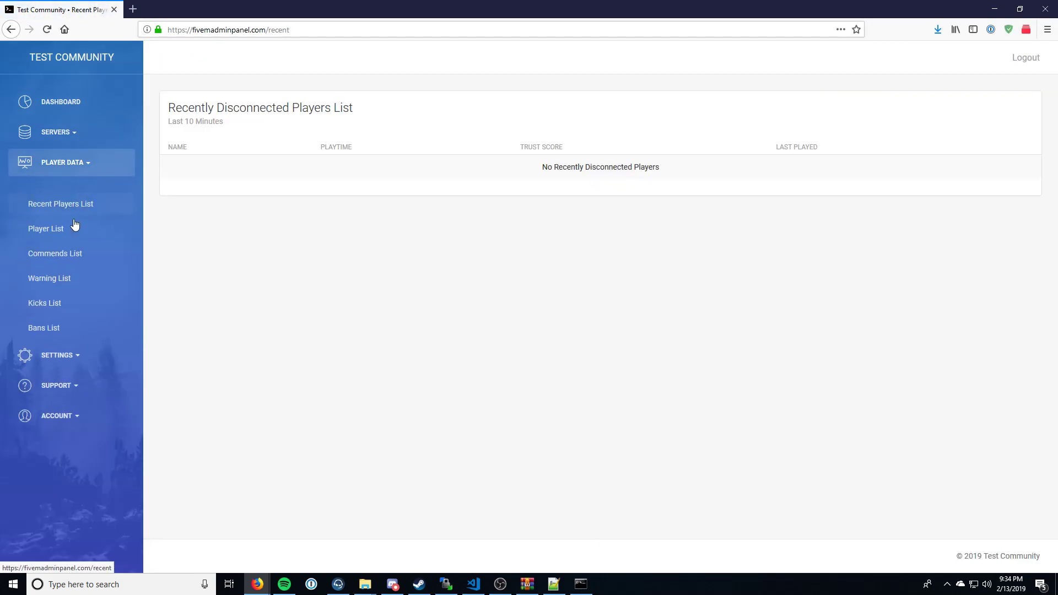
Step: Look through the Player List, Commends List, Warning List and Kicks List under the player data
{"action": "left_click", "coordinate": [76, 229]}
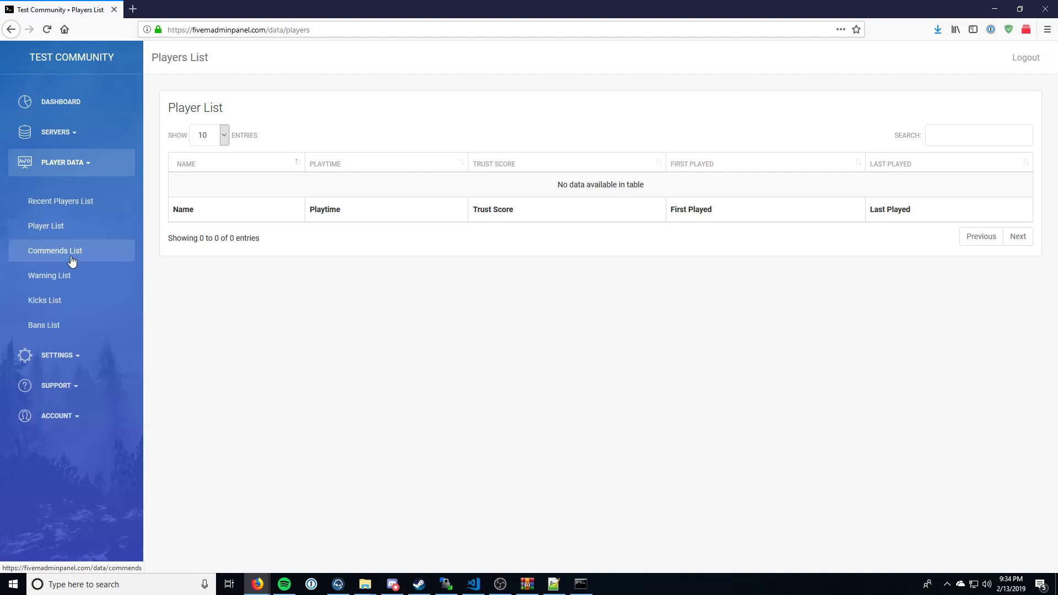
{"action": "left_click", "coordinate": [73, 253]}
{"action": "left_click", "coordinate": [78, 165]}
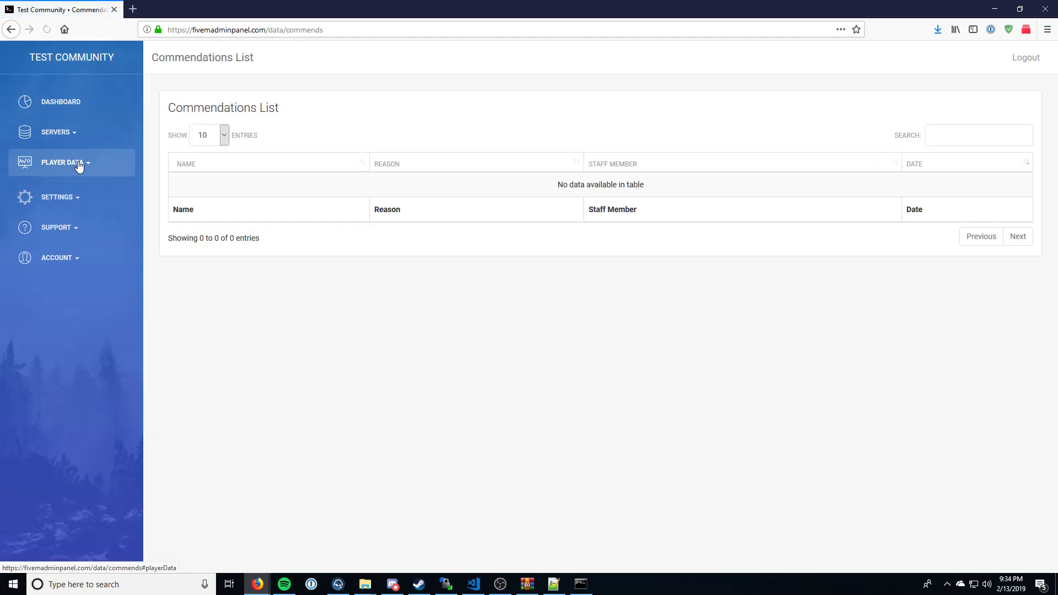
{"action": "left_click", "coordinate": [78, 164]}
{"action": "left_click", "coordinate": [62, 280]}
{"action": "left_click", "coordinate": [88, 166]}
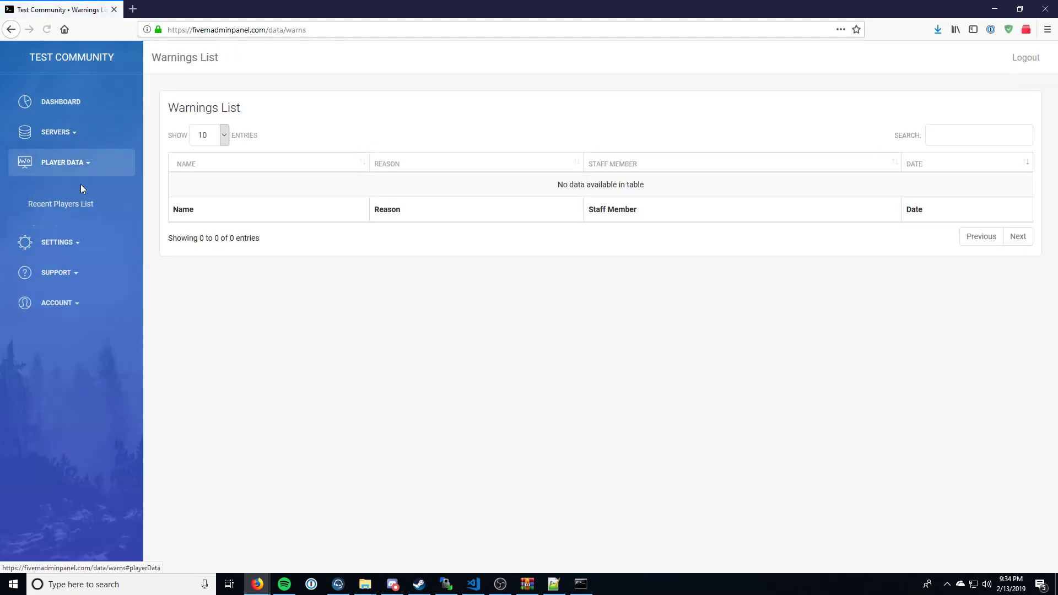
{"action": "left_click", "coordinate": [62, 302]}
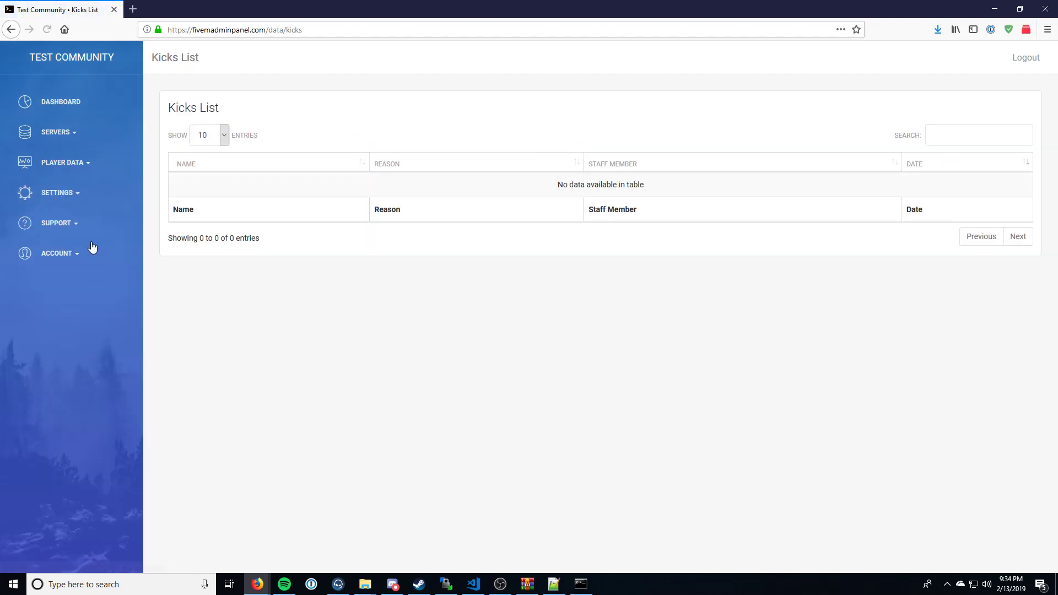
Step: Open the Edit Panel settings page and look over its point values, permissions and server buttons sections
{"action": "left_click", "coordinate": [84, 200]}
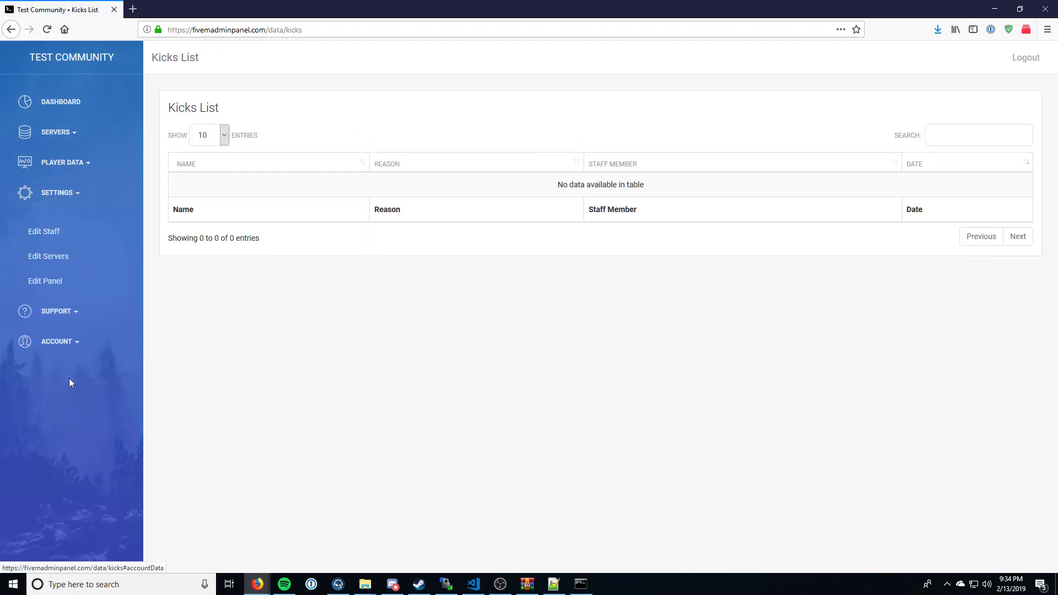
{"action": "left_click", "coordinate": [55, 280]}
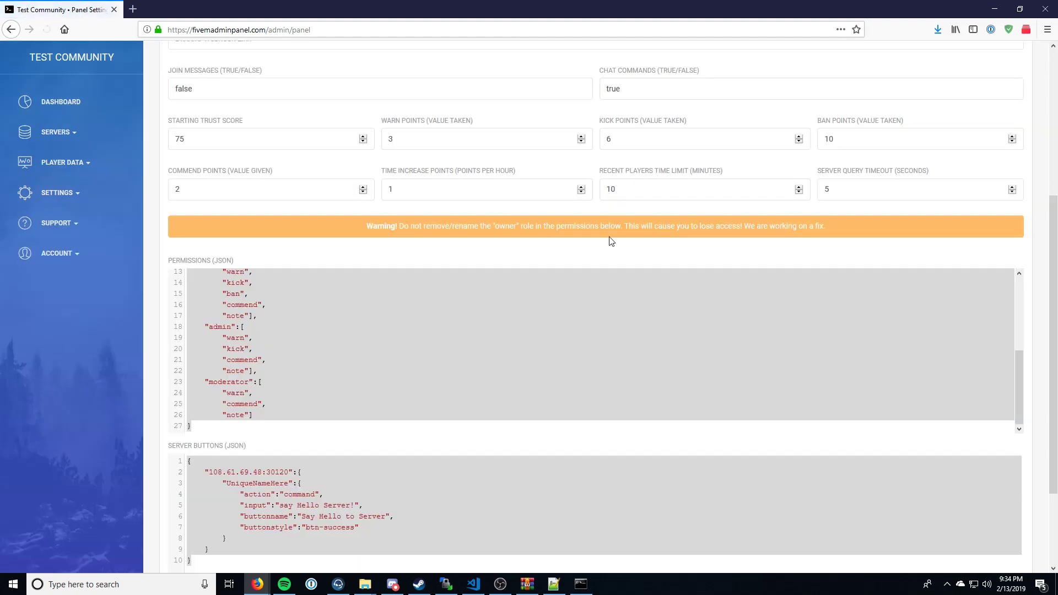
{"action": "scroll", "coordinate": [383, 265], "scroll_direction": "down", "scroll_amount": 3}
{"action": "scroll", "coordinate": [276, 446], "scroll_direction": "up", "scroll_amount": 7}
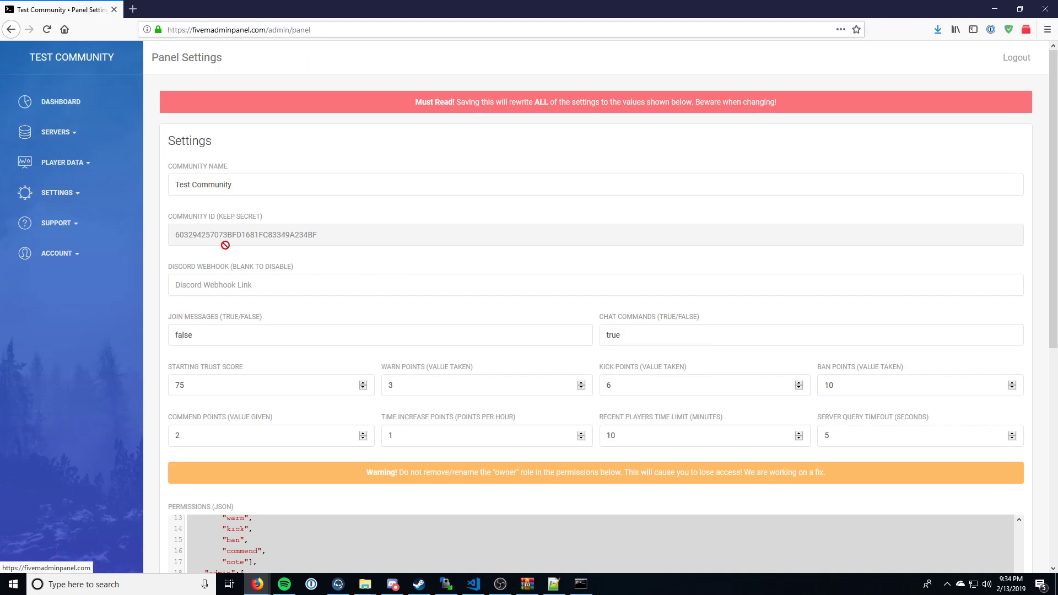
Step: Examine the join messages, chat commands, Discord webhook and starting trust score settings, and dismiss the Discord notification
{"action": "left_click_drag", "start_coordinate": [174, 335], "coordinate": [222, 334]}
{"action": "double_click", "coordinate": [644, 337]}
{"action": "left_click", "coordinate": [226, 296]}
{"action": "left_click", "coordinate": [227, 292]}
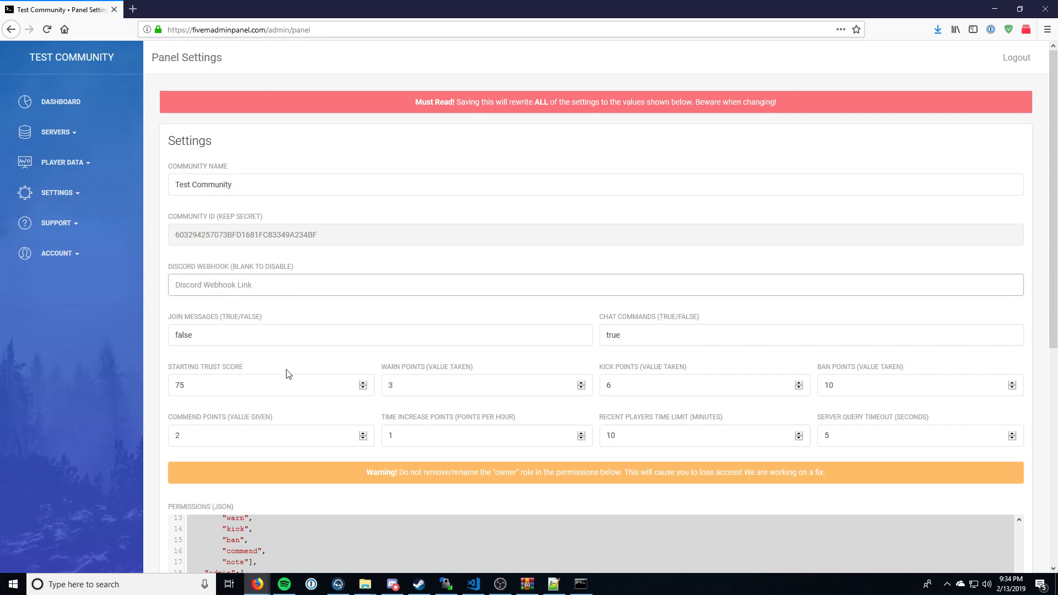
{"action": "double_click", "coordinate": [277, 389]}
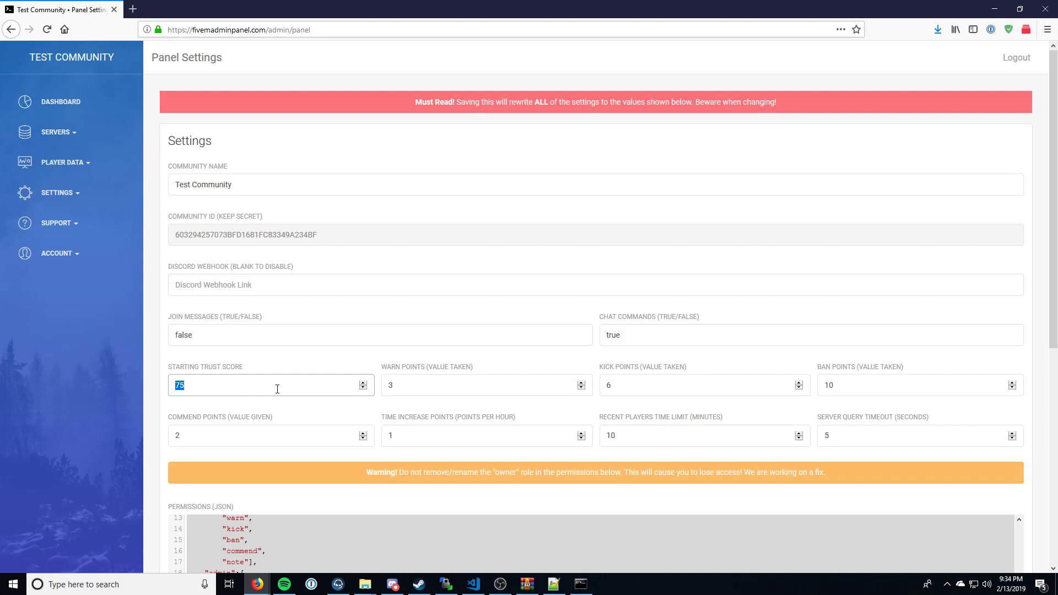
{"action": "scroll", "coordinate": [252, 421], "scroll_direction": "down", "scroll_amount": 3}
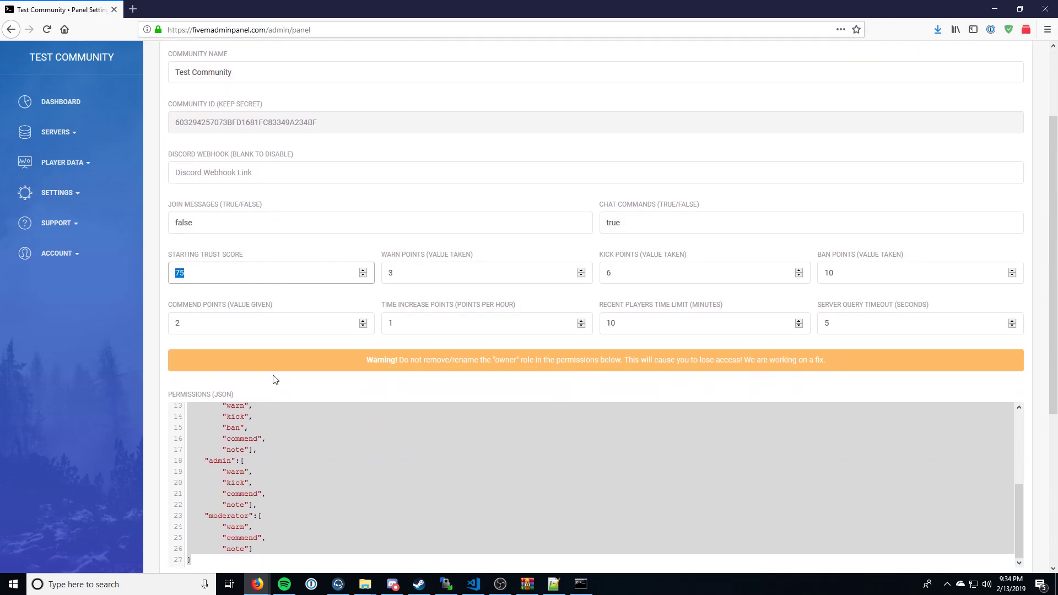
{"action": "scroll", "coordinate": [333, 362], "scroll_direction": "up", "scroll_amount": 3}
{"action": "left_click", "coordinate": [349, 150]}
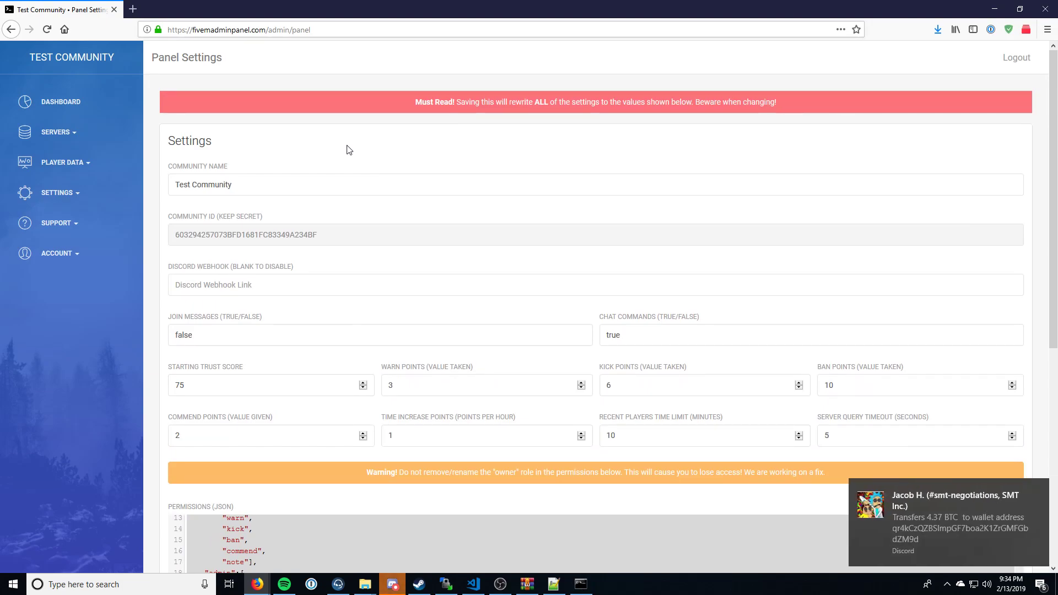
{"action": "left_click", "coordinate": [1039, 489]}
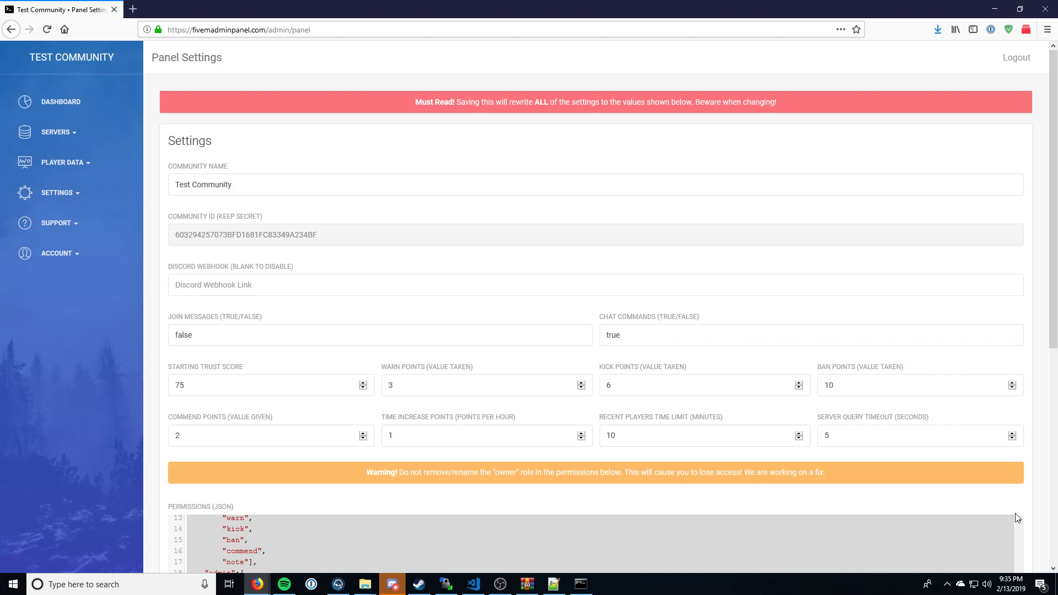
Step: Leave the panel settings and revisit the Player List and Commends List under the player data
{"action": "left_click", "coordinate": [62, 133]}
{"action": "left_click", "coordinate": [71, 168]}
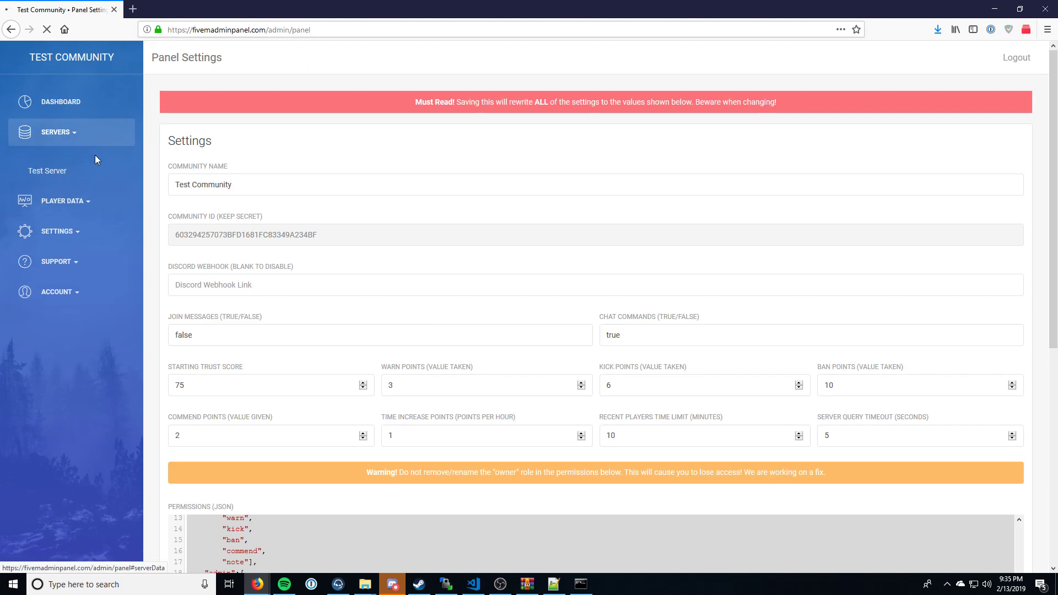
{"action": "left_click", "coordinate": [82, 203]}
{"action": "left_click", "coordinate": [58, 265]}
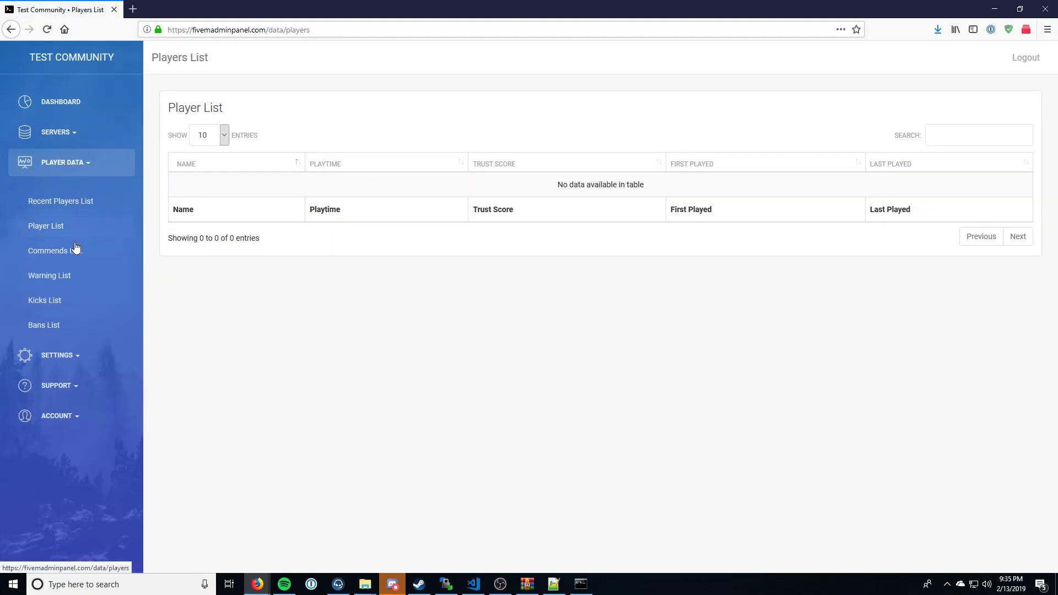
{"action": "left_click", "coordinate": [76, 252]}
{"action": "left_click", "coordinate": [69, 175]}
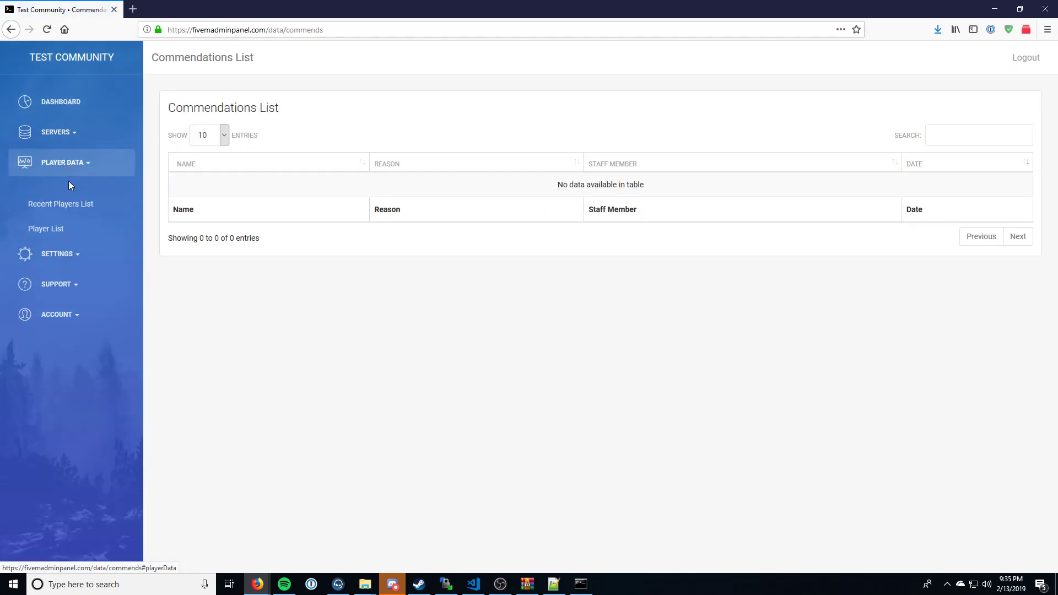